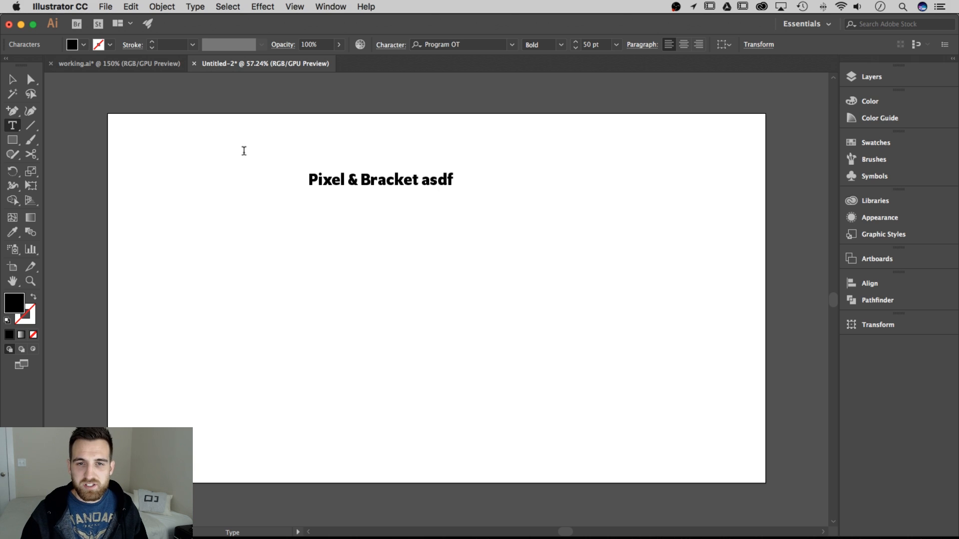
Continue the "Pixel & Bracket" point text with random filler words, adding a second line reading "asdfasdfa kjh hasdf"
{"action": "type", "text": "a fd as fdsf asasfsafa"}
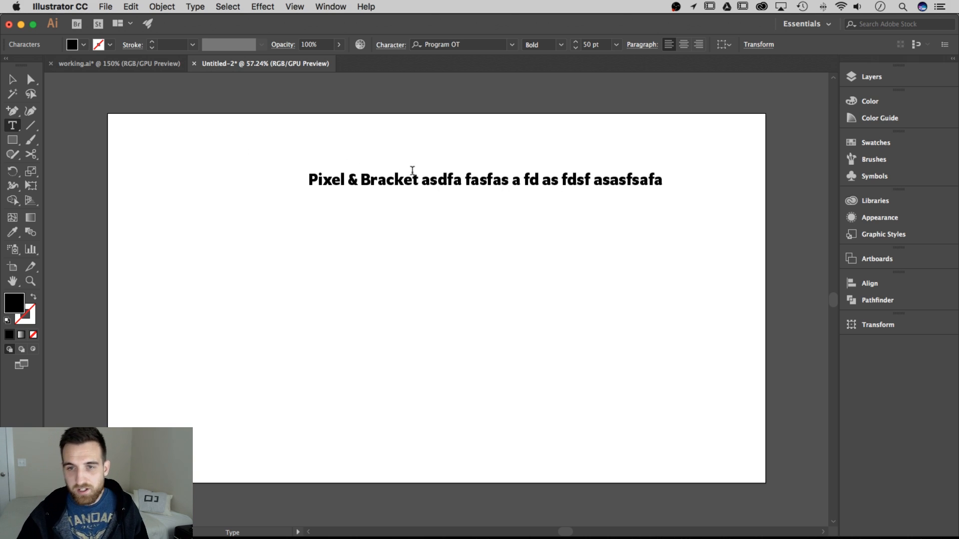
{"action": "type", "text": " asdfasdfa kjh  hasdf"}
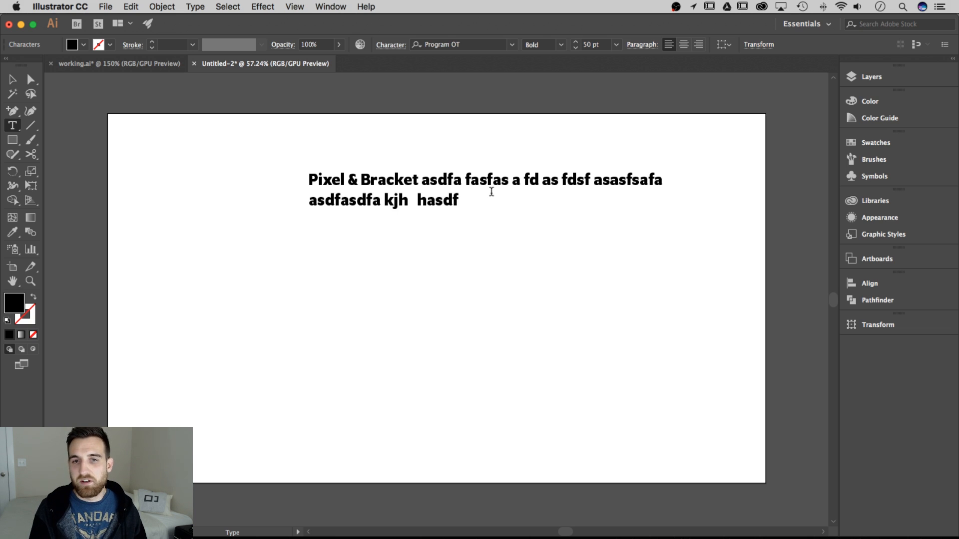
Try stretching the two-line point text disproportionately by its bounding box, then undo the scaling
{"action": "left_click", "coordinate": [14, 81]}
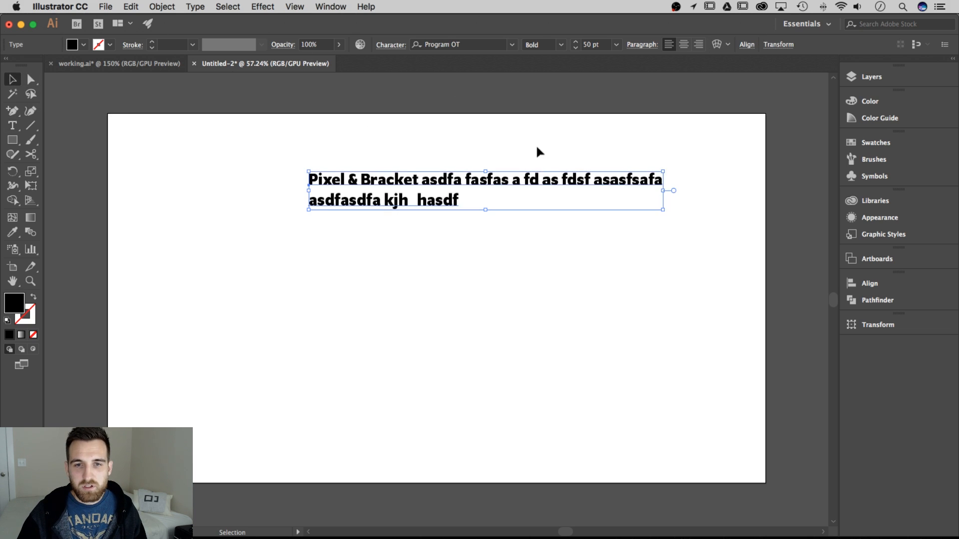
{"action": "left_click_drag", "start_coordinate": [663, 211], "coordinate": [766, 402]}
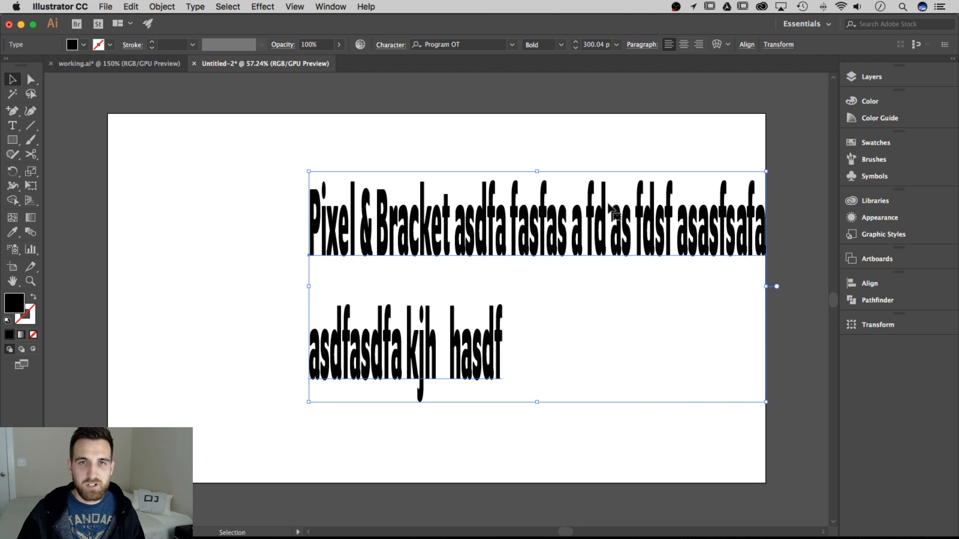
{"action": "key", "text": "super+z"}
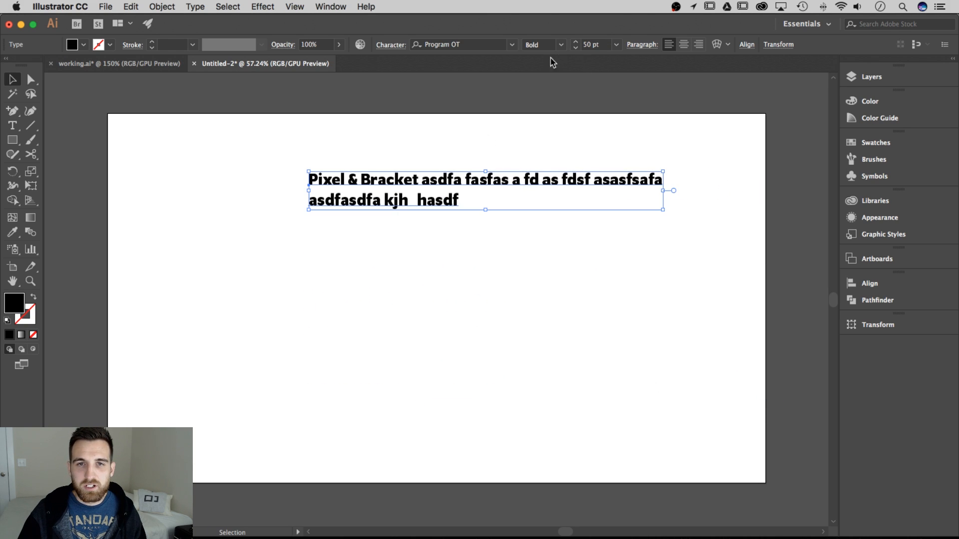
Try centre and right alignment on the two-line point text, ending with left alignment
{"action": "left_click", "coordinate": [684, 45]}
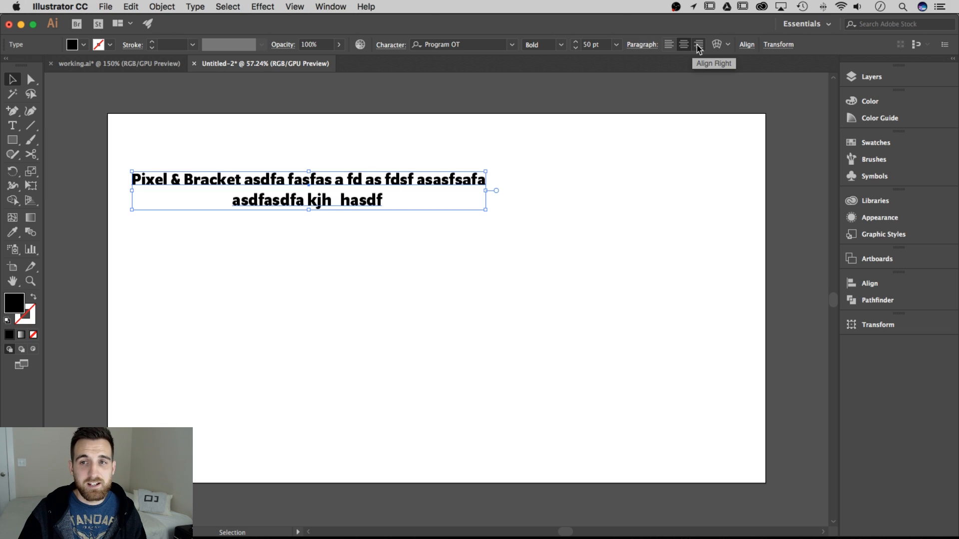
{"action": "left_click", "coordinate": [698, 44]}
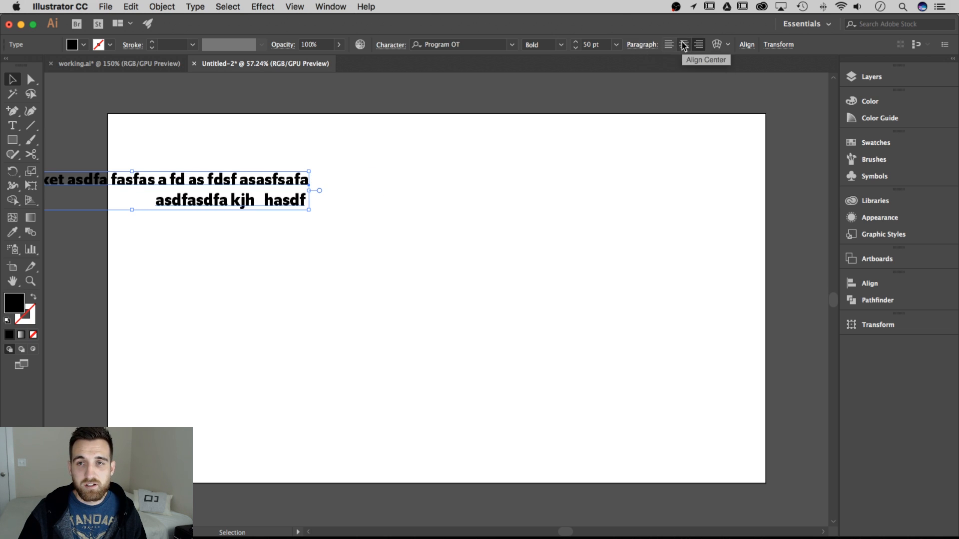
{"action": "left_click", "coordinate": [669, 45]}
Try the justified paragraph options on the point text, ending on justify with the last line aligned centre
{"action": "left_click", "coordinate": [642, 45]}
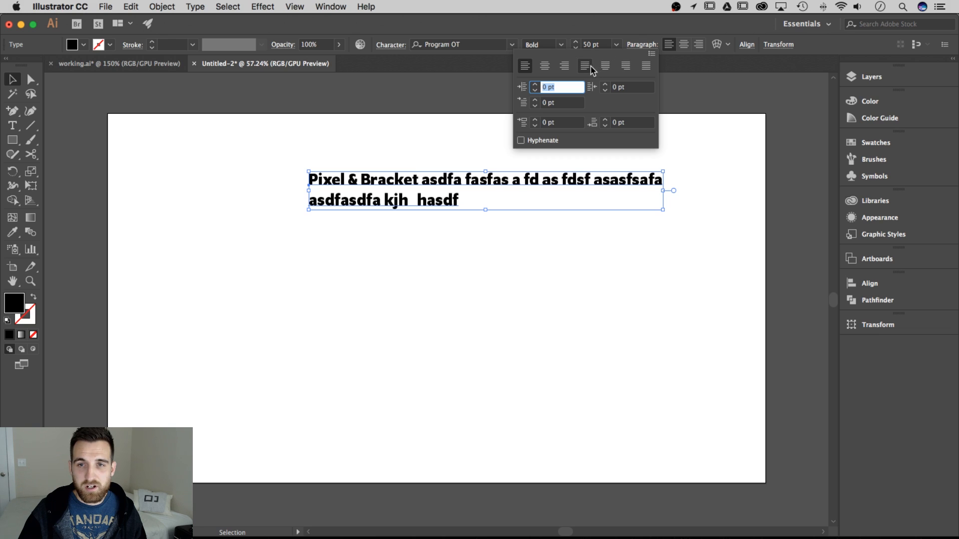
{"action": "left_click", "coordinate": [584, 65]}
{"action": "left_click", "coordinate": [605, 66]}
{"action": "left_click", "coordinate": [626, 66]}
{"action": "left_click", "coordinate": [646, 66]}
{"action": "left_click", "coordinate": [625, 66]}
{"action": "left_click", "coordinate": [606, 66]}
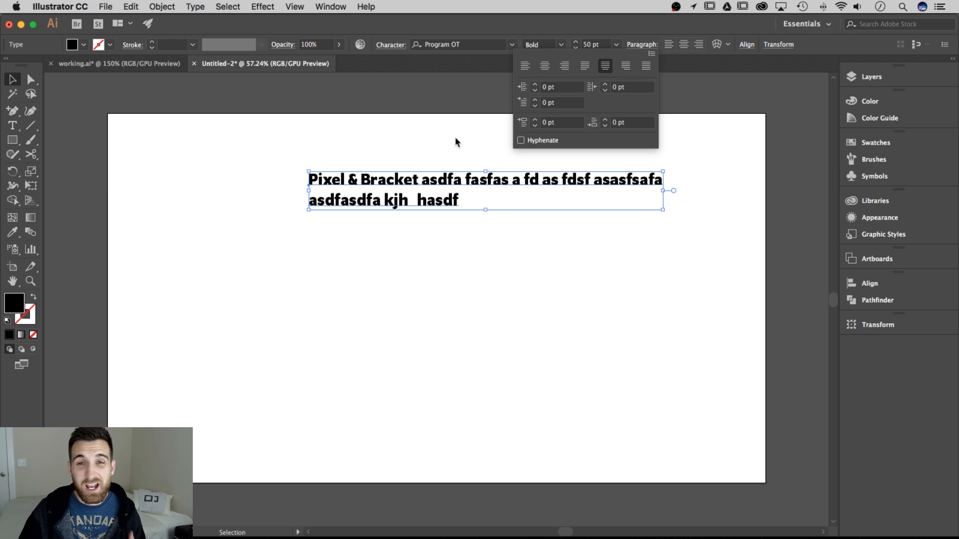
Move the two-line point text to the artboard's upper-left corner and deselect it
{"action": "left_click_drag", "start_coordinate": [531, 175], "coordinate": [342, 133]}
{"action": "left_click", "coordinate": [476, 197]}
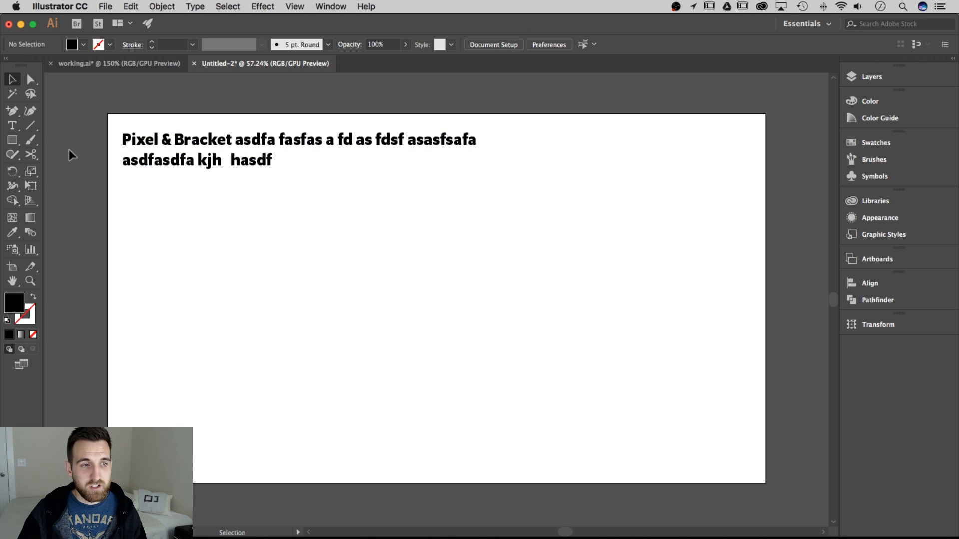
Create an area text frame mid-artboard reading "Pixel & Bracket is the best tutorial channel. You should really consider subscribing... seriously."
{"action": "left_click", "coordinate": [12, 125]}
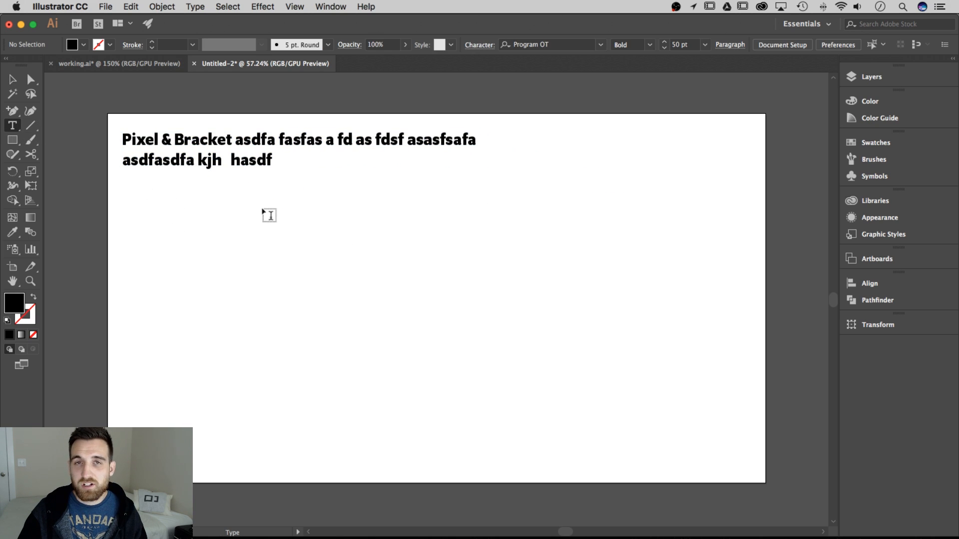
{"action": "left_click_drag", "start_coordinate": [262, 209], "coordinate": [570, 378]}
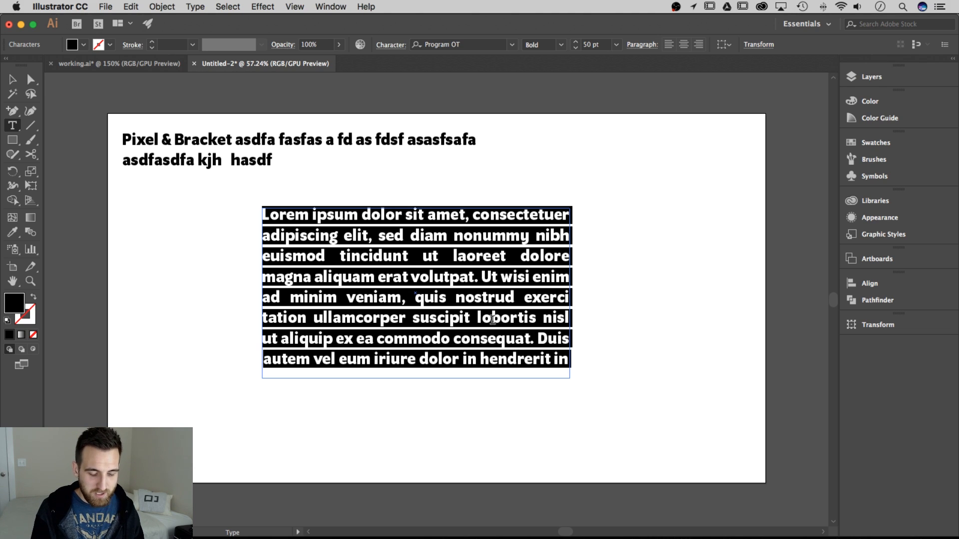
{"action": "type", "text": "Pixe"}
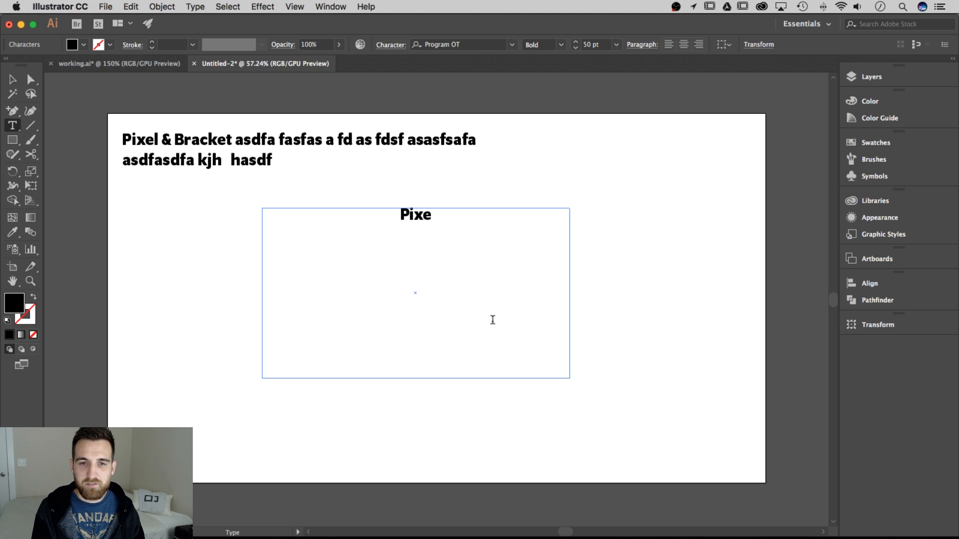
{"action": "type", "text": "l & Bracket is the best tutorial channel. You should really consider subscribing... seriously."}
Try left, centre and right alignment on all the text in the frame, ending with left alignment
{"action": "key", "text": "super+a"}
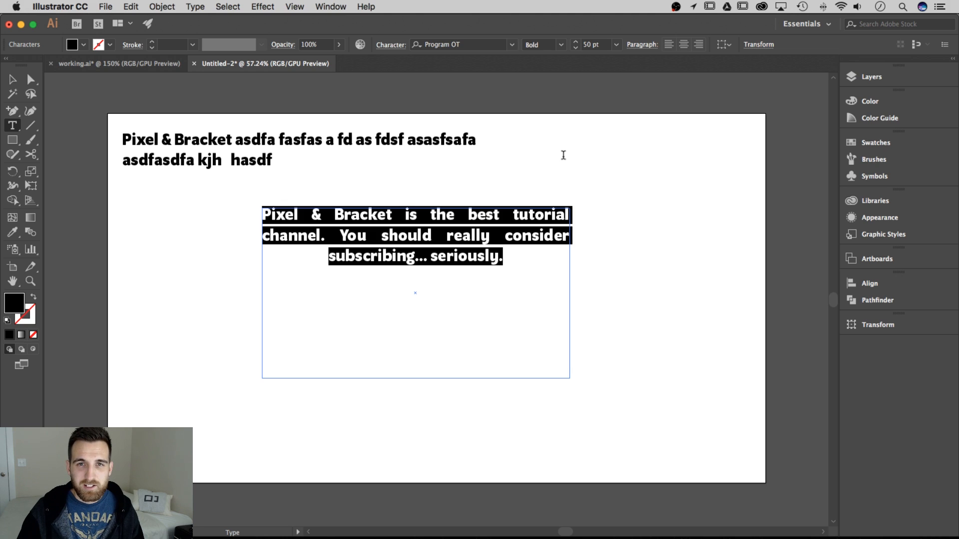
{"action": "left_click", "coordinate": [669, 44]}
{"action": "left_click", "coordinate": [684, 45]}
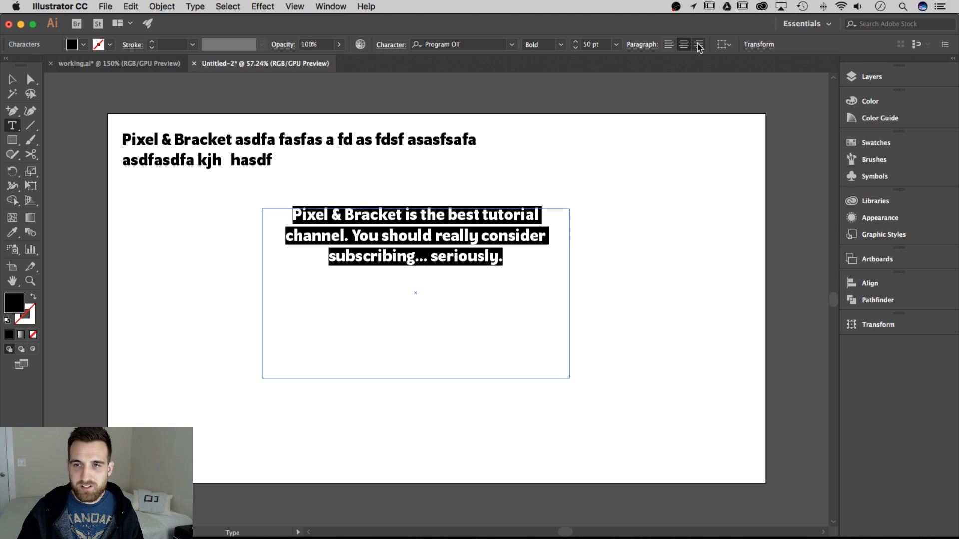
{"action": "left_click", "coordinate": [698, 45]}
{"action": "left_click", "coordinate": [669, 45]}
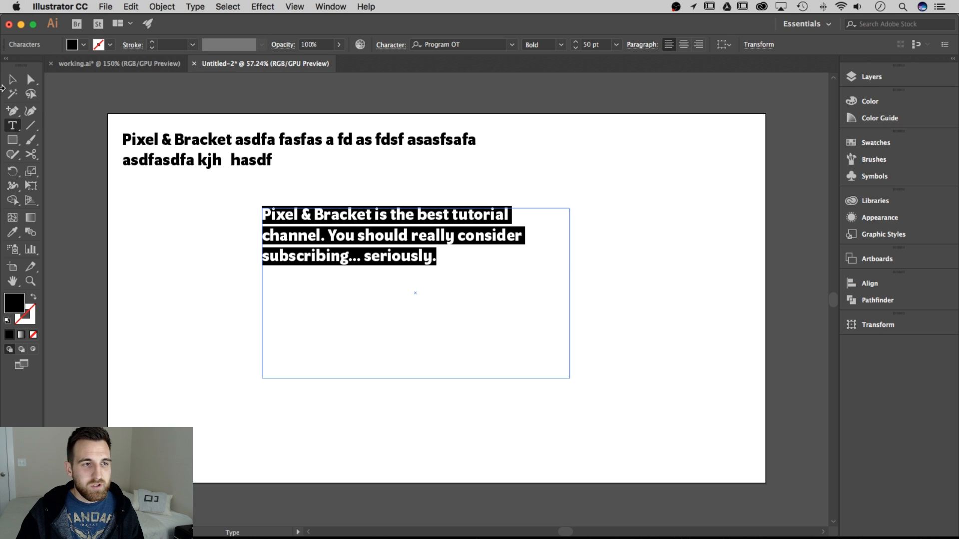
Compare the justified options on the area text, keep the last line aligned left, and narrow the frame until its first line ends at "best"
{"action": "left_click", "coordinate": [13, 80]}
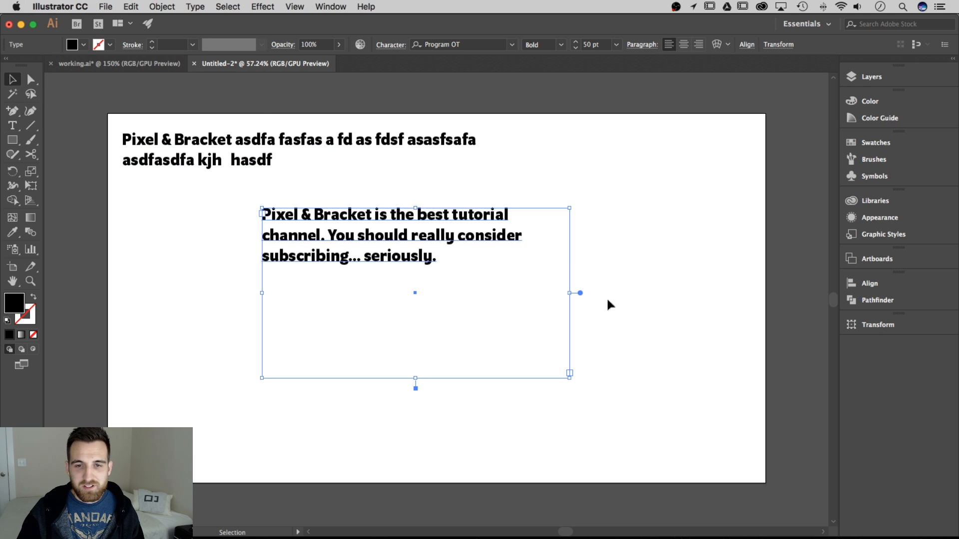
{"action": "mouse_move", "coordinate": [572, 375]}
{"action": "left_mouse_down"}
{"action": "mouse_move", "coordinate": [559, 359]}
{"action": "mouse_move", "coordinate": [576, 346]}
{"action": "mouse_move", "coordinate": [599, 377]}
{"action": "mouse_move", "coordinate": [672, 405]}
{"action": "mouse_move", "coordinate": [603, 381]}
{"action": "mouse_move", "coordinate": [821, 404]}
{"action": "mouse_move", "coordinate": [554, 378]}
{"action": "left_mouse_up"}
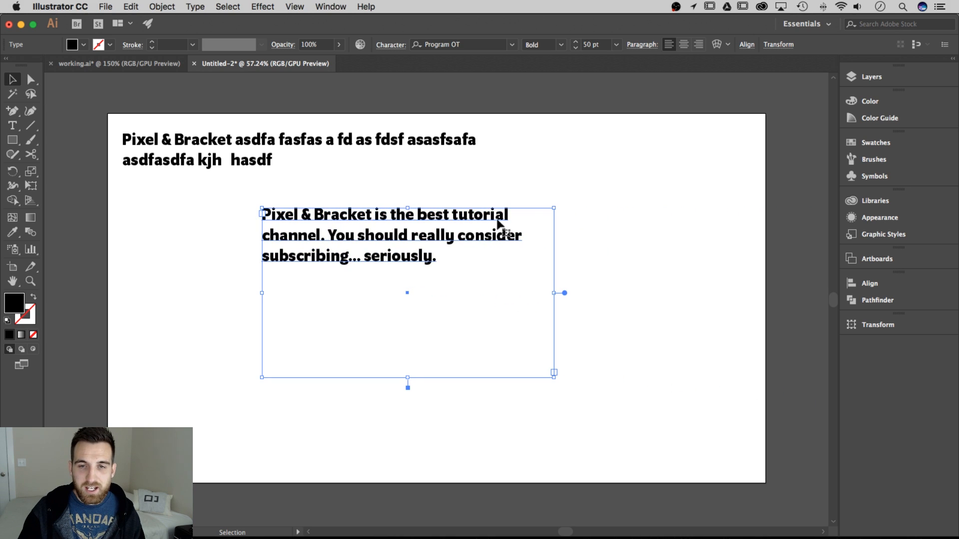
{"action": "left_click", "coordinate": [643, 45]}
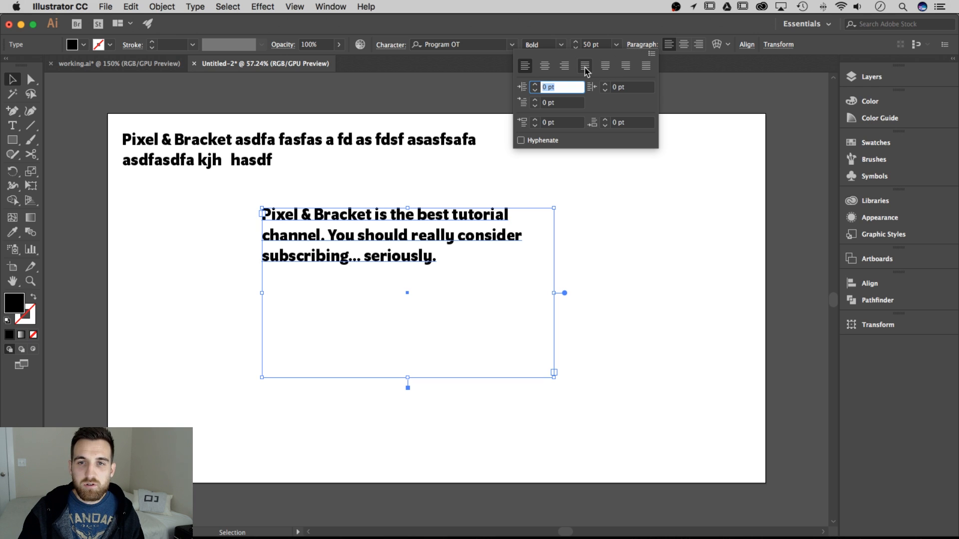
{"action": "left_click", "coordinate": [585, 66]}
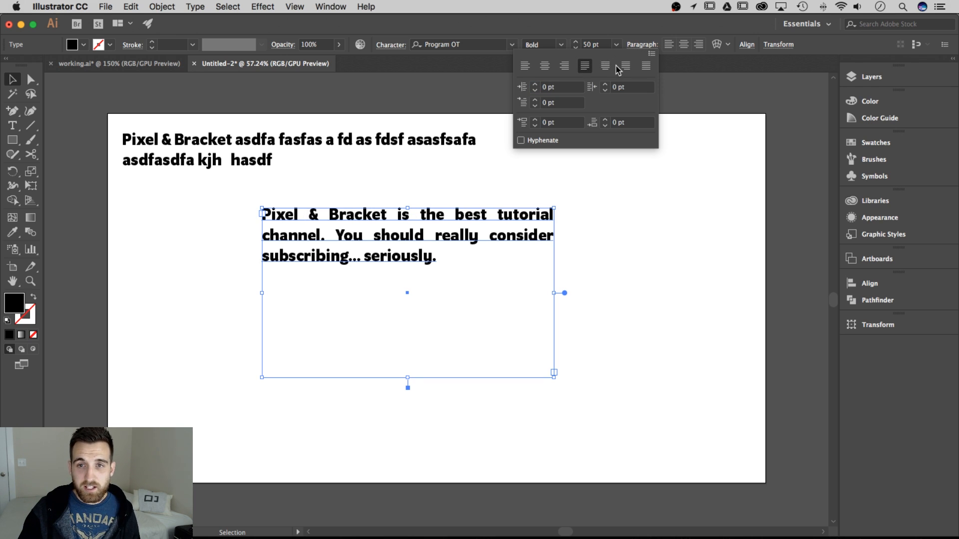
{"action": "left_click", "coordinate": [605, 66]}
{"action": "left_click", "coordinate": [625, 66]}
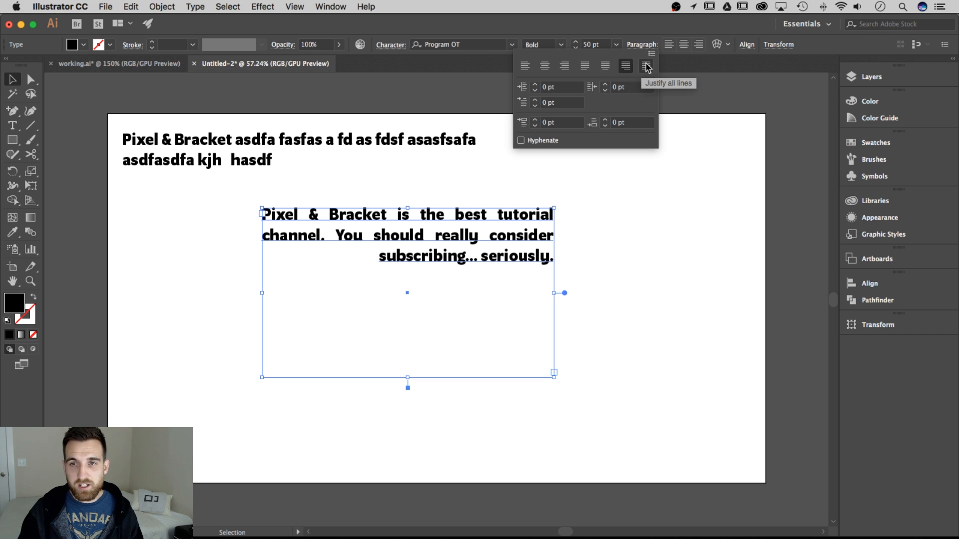
{"action": "left_click", "coordinate": [646, 67]}
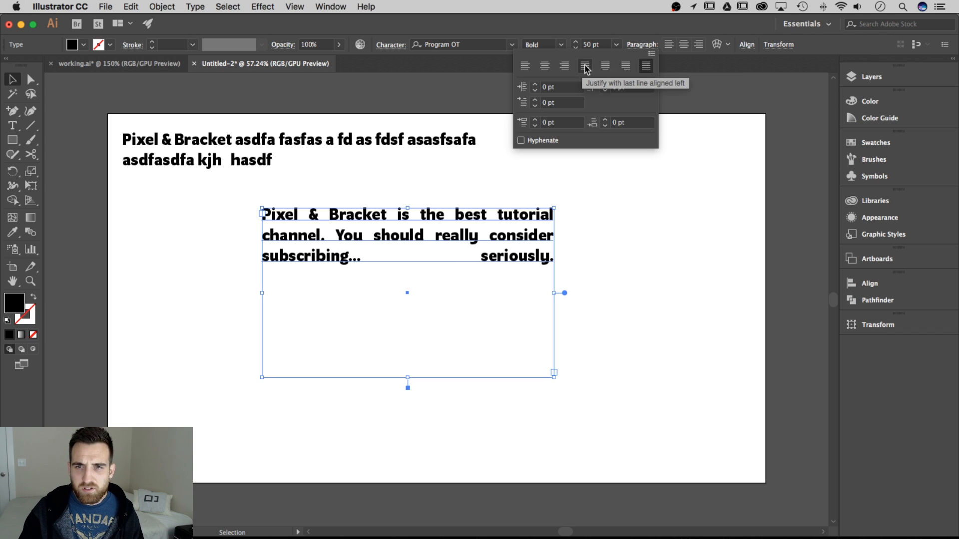
{"action": "left_click", "coordinate": [589, 68]}
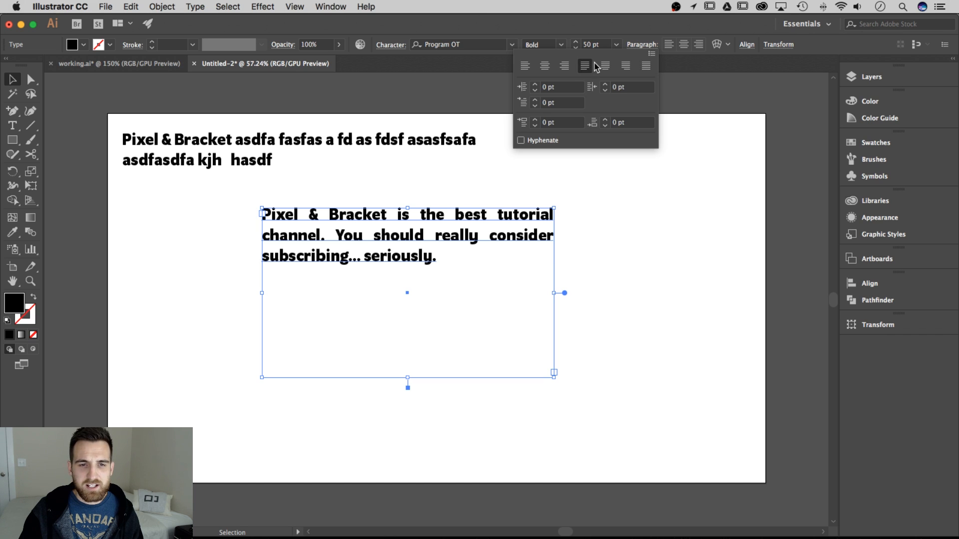
{"action": "left_click_drag", "start_coordinate": [554, 293], "coordinate": [450, 283]}
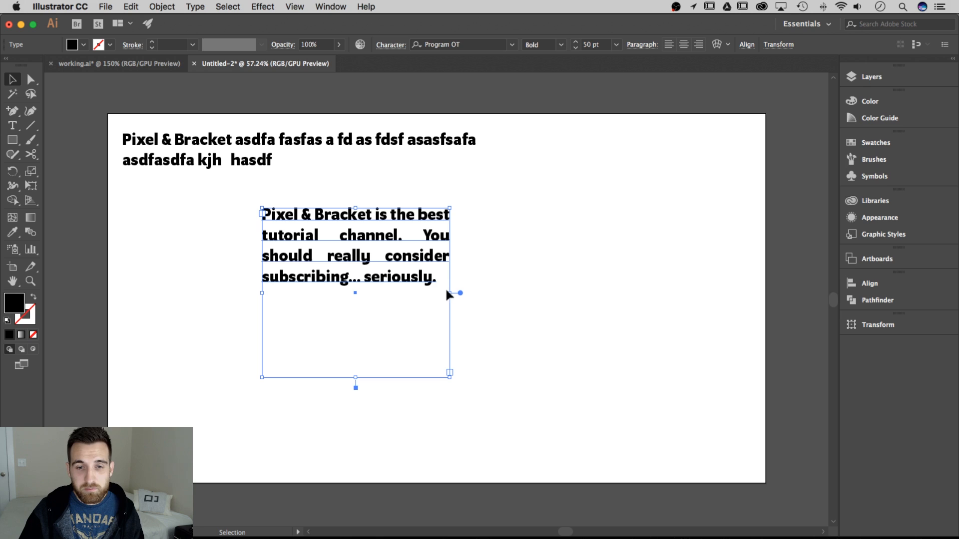
Switch to the working.ai document containing the yellow "BE CREATIVE" poster
{"action": "left_click", "coordinate": [142, 66]}
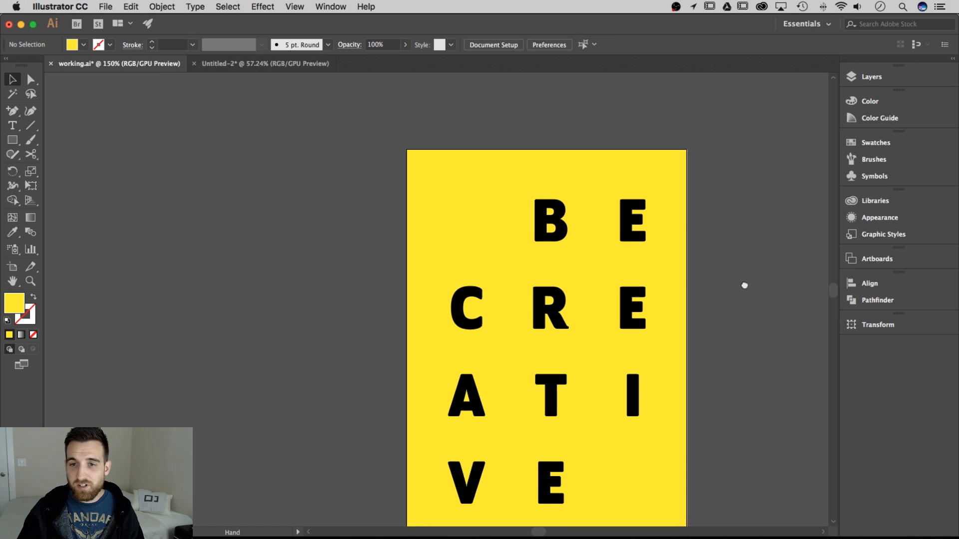
{"action": "scroll", "coordinate": [709, 250], "scroll_direction": "down", "scroll_amount": 5}
{"action": "scroll", "coordinate": [709, 250], "scroll_direction": "right", "scroll_amount": 8}
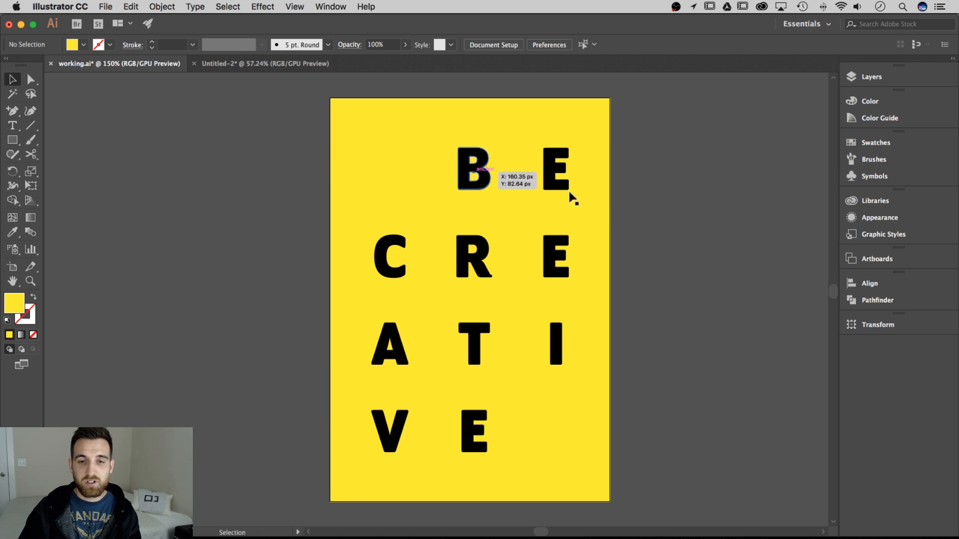
{"action": "key", "text": "space"}
{"action": "left_click_drag", "start_coordinate": [665, 265], "coordinate": [475, 264]}
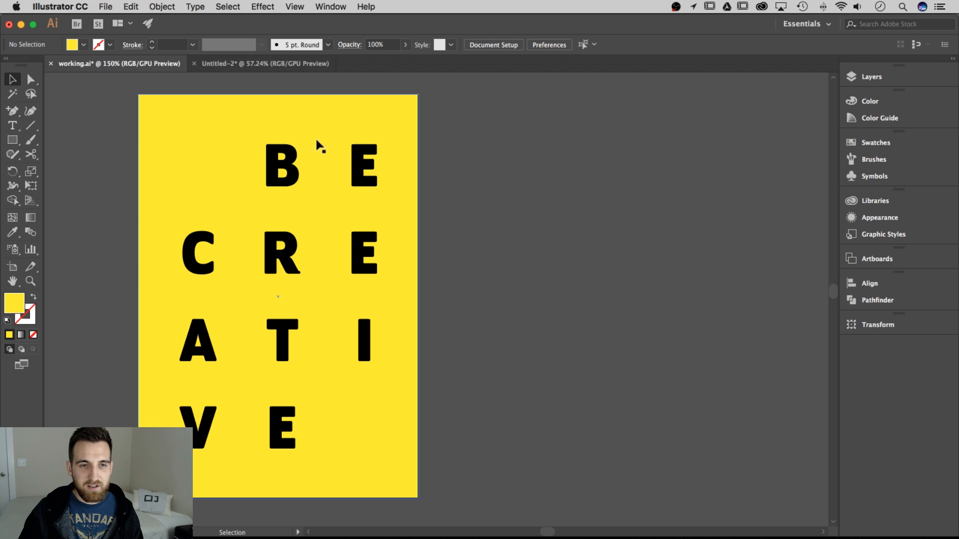
{"action": "scroll", "coordinate": [543, 382], "scroll_direction": "right", "scroll_amount": 3}
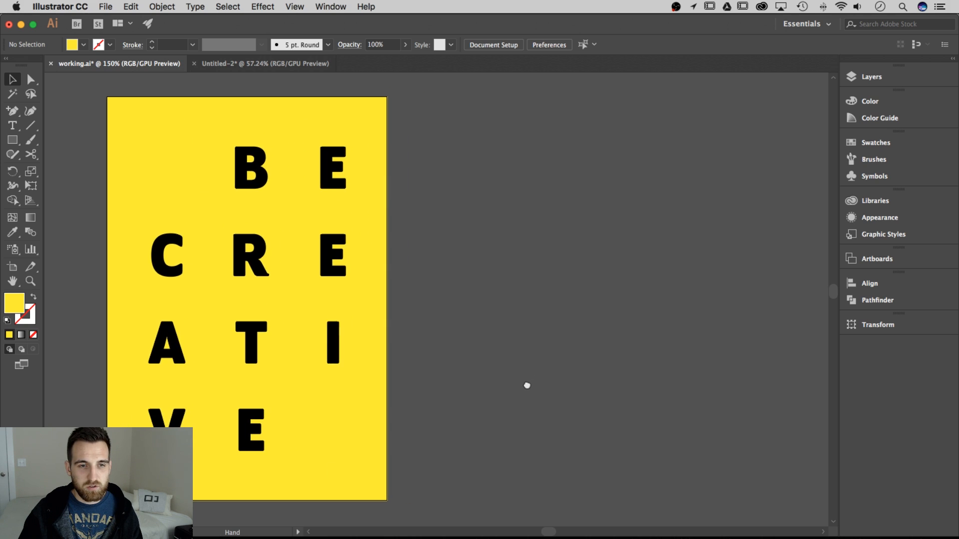
Duplicate Artboard 1 with its poster artwork, placing the copy beside it at about X 565 px, Y 228 px, and leave artboard editing
{"action": "left_click", "coordinate": [482, 45]}
{"action": "left_click", "coordinate": [773, 220]}
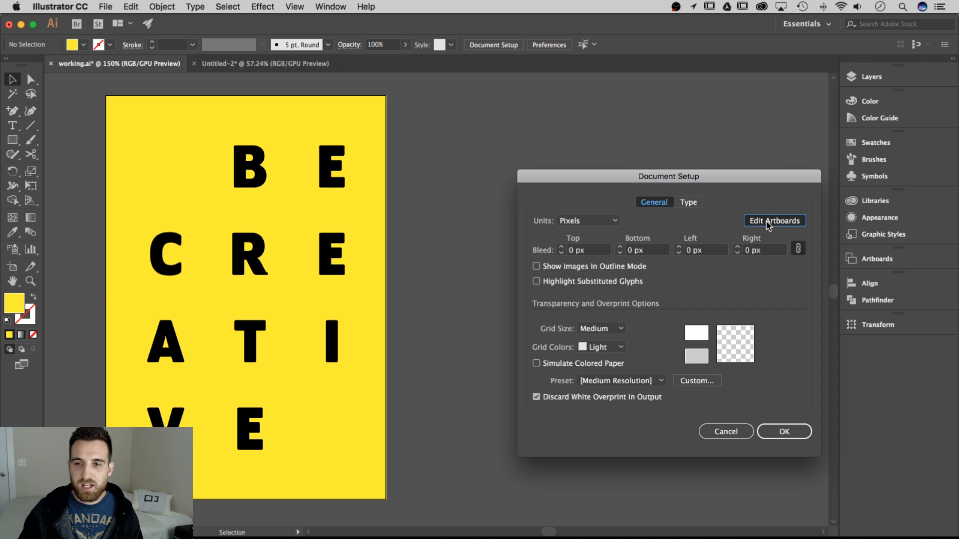
{"action": "mouse_move", "coordinate": [278, 109]}
{"action": "left_mouse_down"}
{"action": "mouse_move", "coordinate": [302, 108]}
{"action": "mouse_move", "coordinate": [289, 117]}
{"action": "left_mouse_up"}
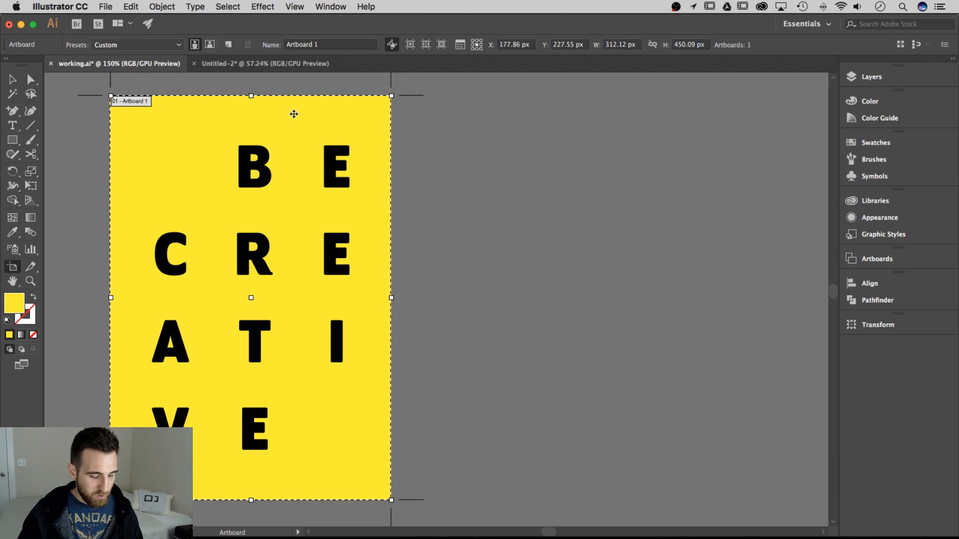
{"action": "left_click_drag", "start_coordinate": [227, 113], "coordinate": [573, 119]}
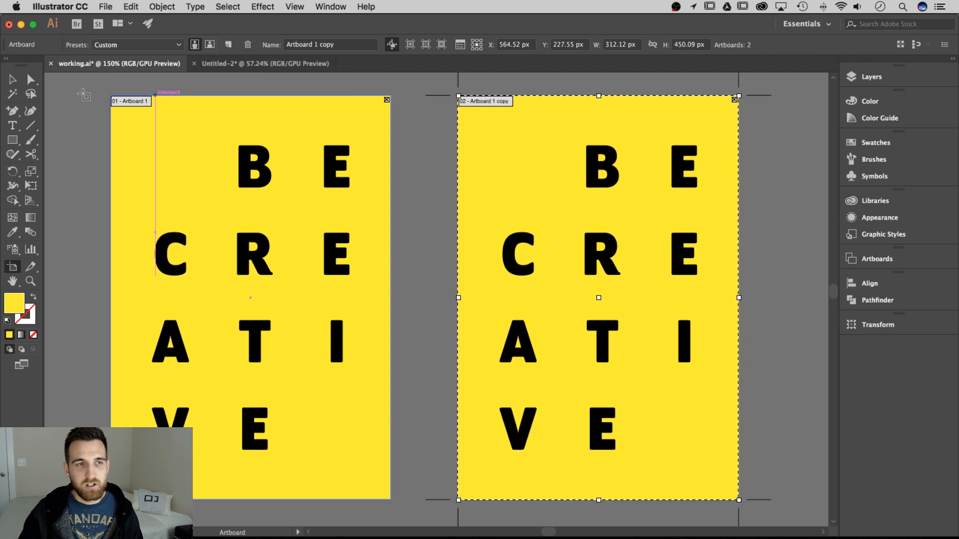
{"action": "left_click", "coordinate": [13, 80]}
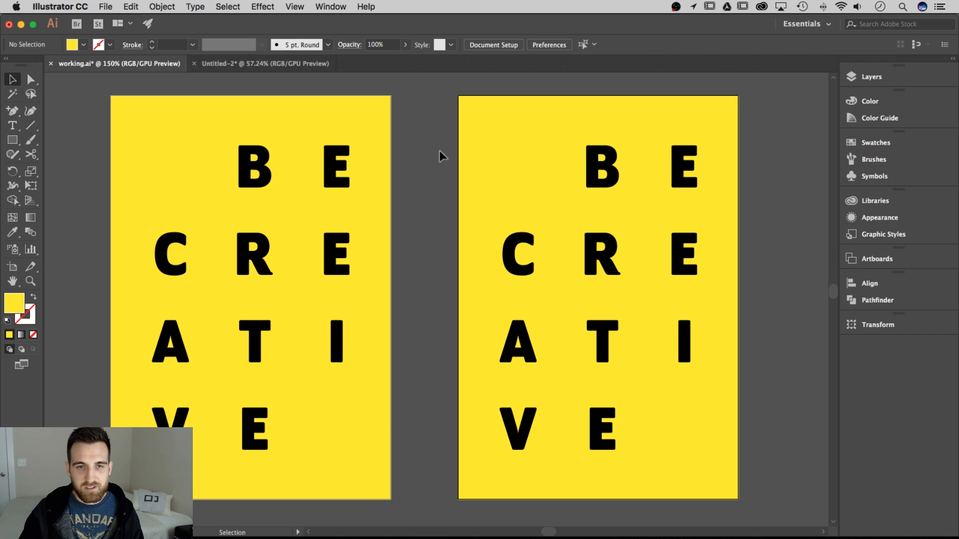
Delete the letters and the yellow background from the duplicated artboard
{"action": "left_click", "coordinate": [612, 179]}
{"action": "key", "text": "Delete"}
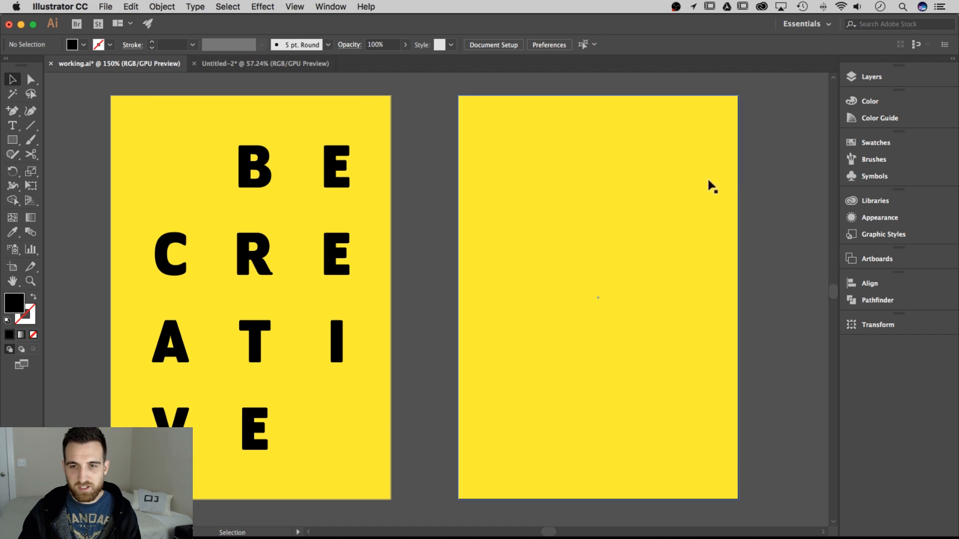
{"action": "left_click", "coordinate": [629, 193]}
{"action": "key", "text": "Delete"}
Draw a yellow-filled rectangle without a stroke, about 312 by 450 px, covering the blank duplicated artboard
{"action": "left_click_drag", "start_coordinate": [604, 229], "coordinate": [597, 225]}
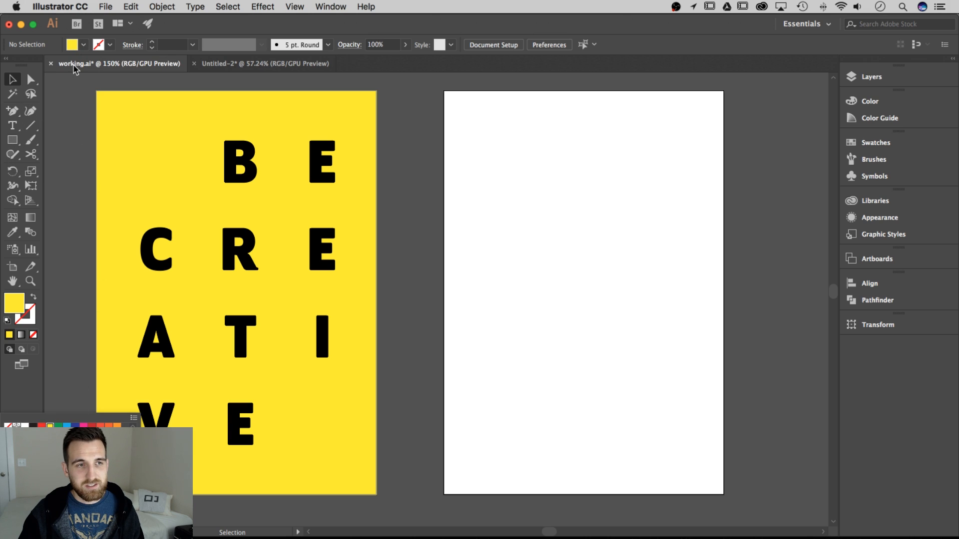
{"action": "left_click", "coordinate": [83, 44]}
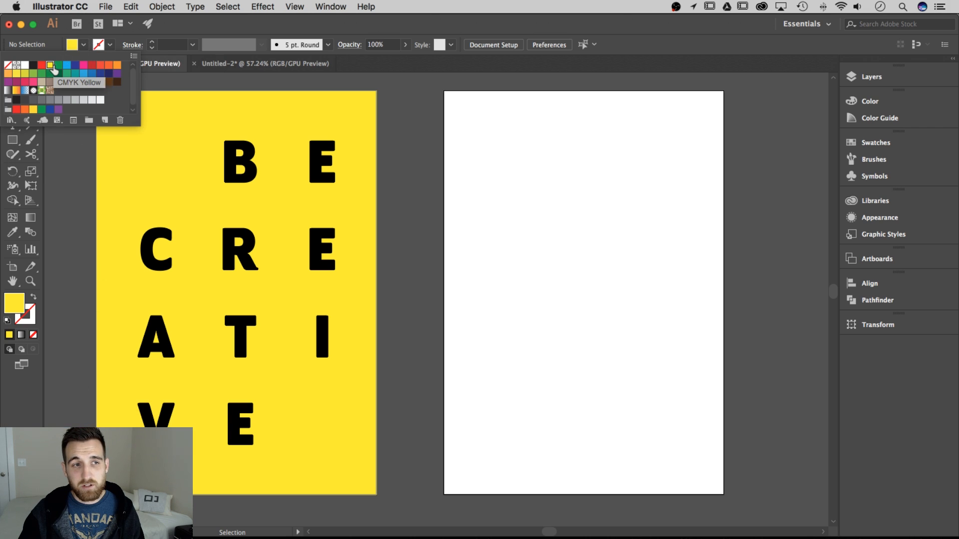
{"action": "left_click", "coordinate": [193, 25]}
{"action": "left_click", "coordinate": [11, 142]}
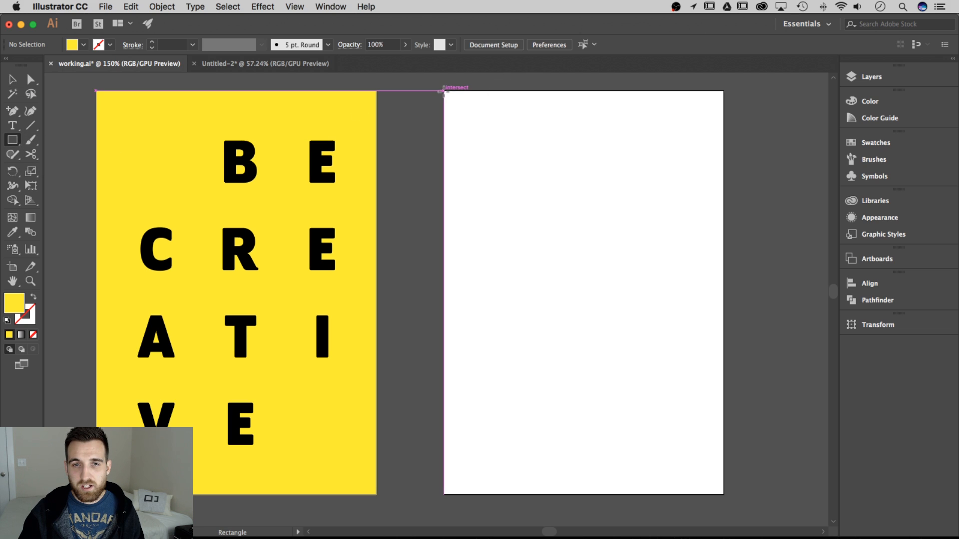
{"action": "left_click_drag", "start_coordinate": [444, 91], "coordinate": [722, 494]}
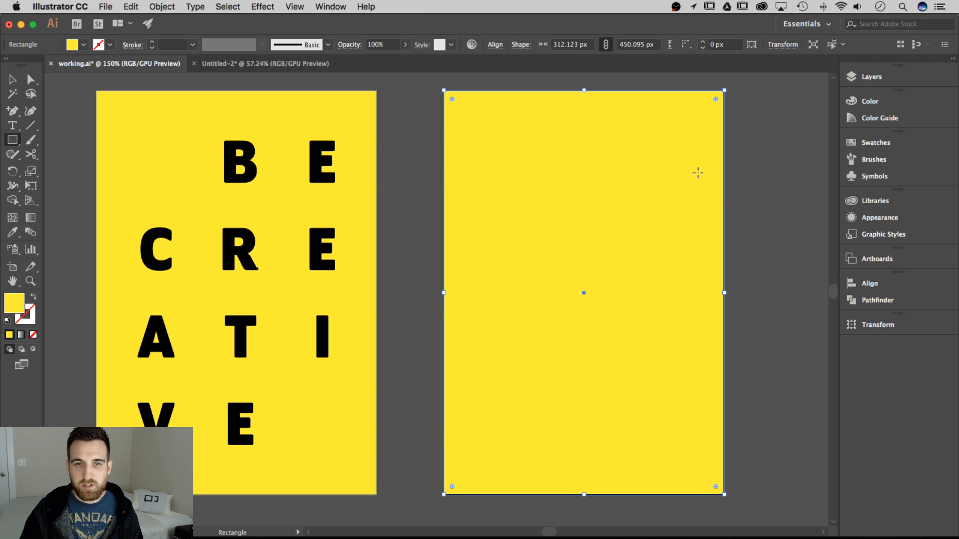
Centre the yellow rectangle horizontally with alignment relative to the artboard, and deselect it
{"action": "left_click", "coordinate": [10, 79]}
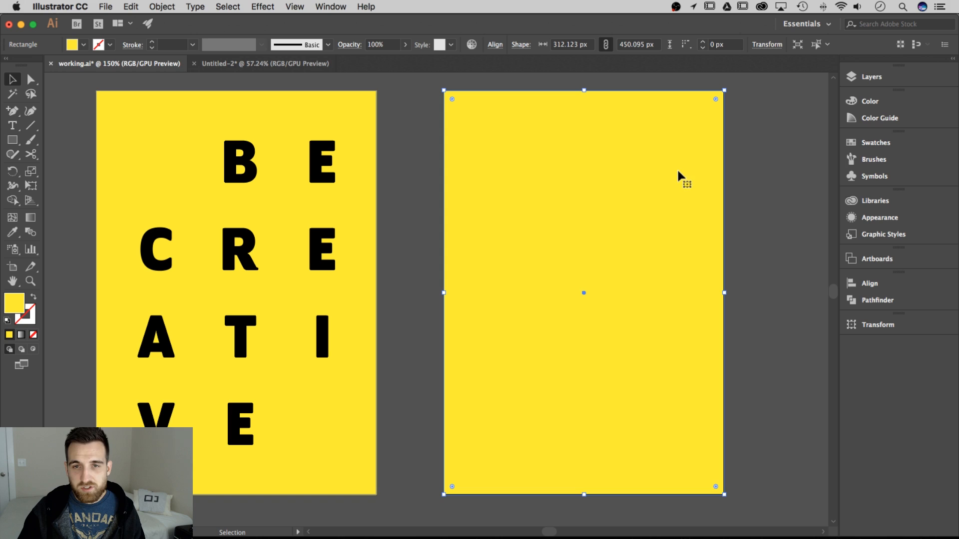
{"action": "left_click", "coordinate": [790, 112]}
{"action": "left_click", "coordinate": [662, 125]}
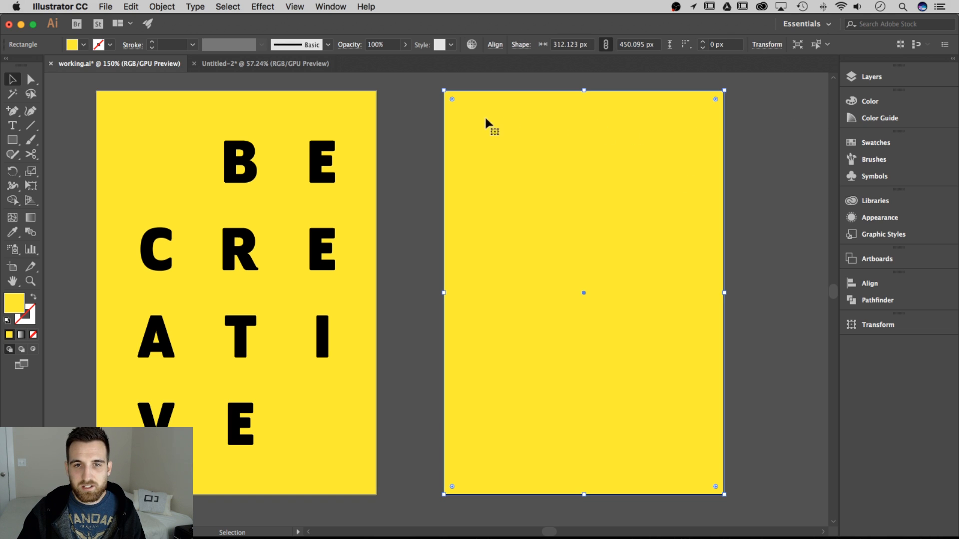
{"action": "left_click", "coordinate": [495, 46]}
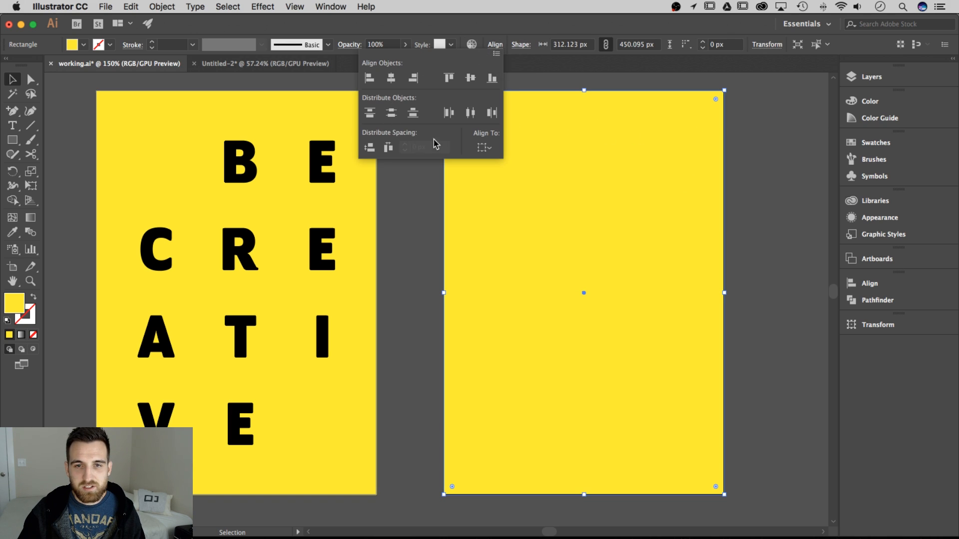
{"action": "left_click", "coordinate": [484, 147]}
{"action": "left_click", "coordinate": [496, 187]}
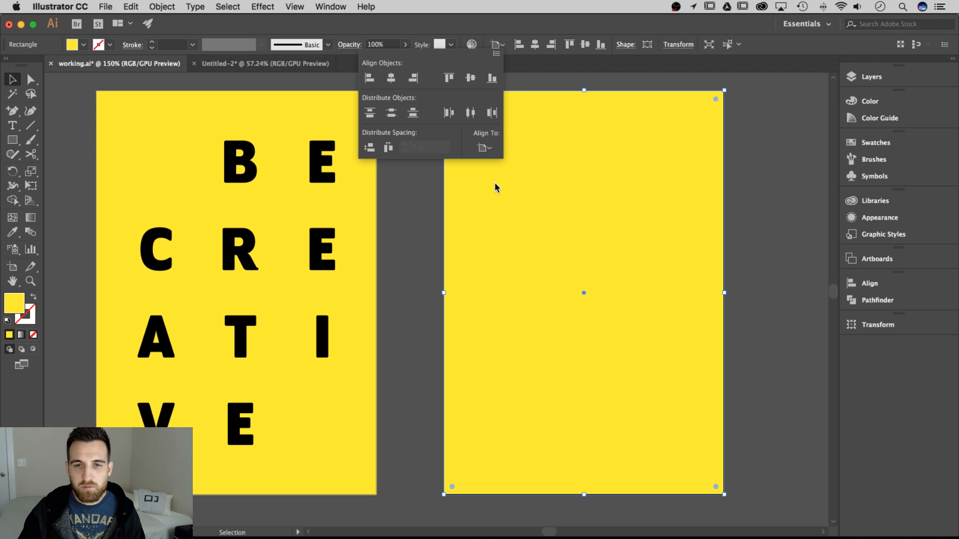
{"action": "left_click", "coordinate": [390, 78]}
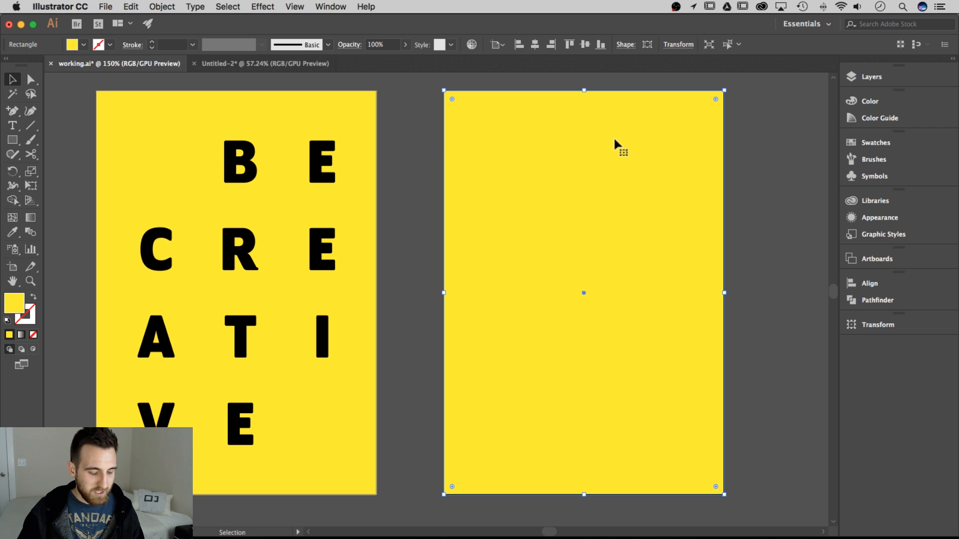
{"action": "key", "text": "a"}
{"action": "key", "text": "super+shift+a"}
{"action": "key", "text": "v"}
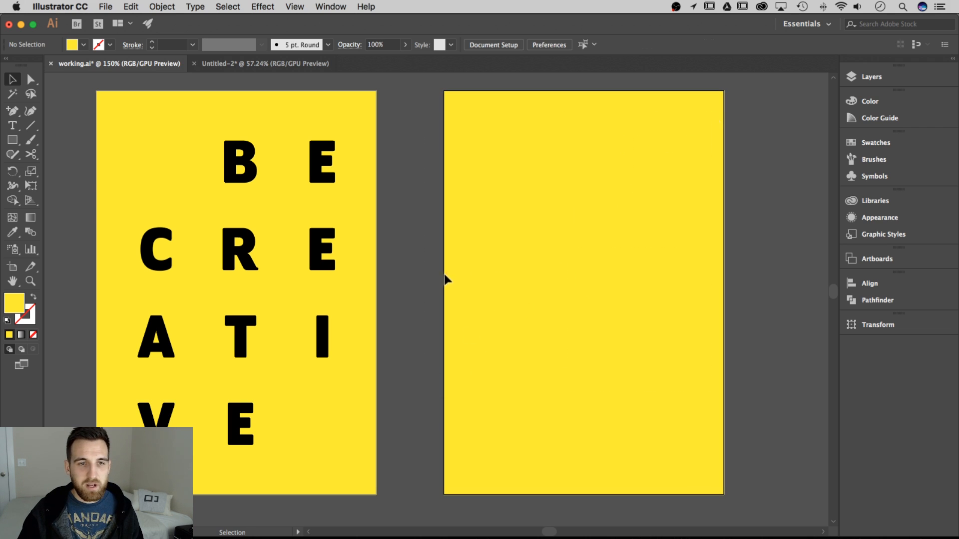
Create a black area text frame inside the new yellow artboard's margins and replace its placeholder with "BECREATIVE"
{"action": "left_click", "coordinate": [255, 167]}
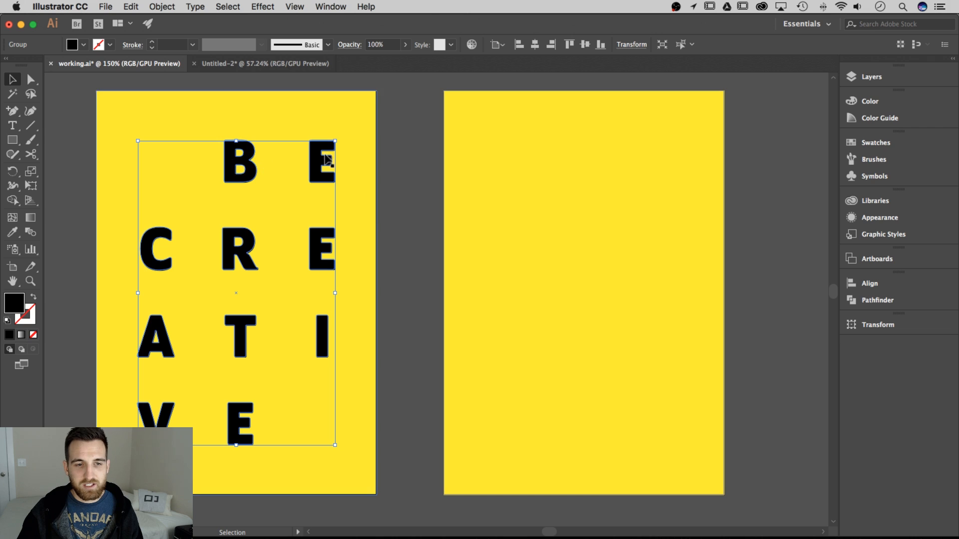
{"action": "left_click", "coordinate": [517, 191]}
{"action": "key", "text": "t"}
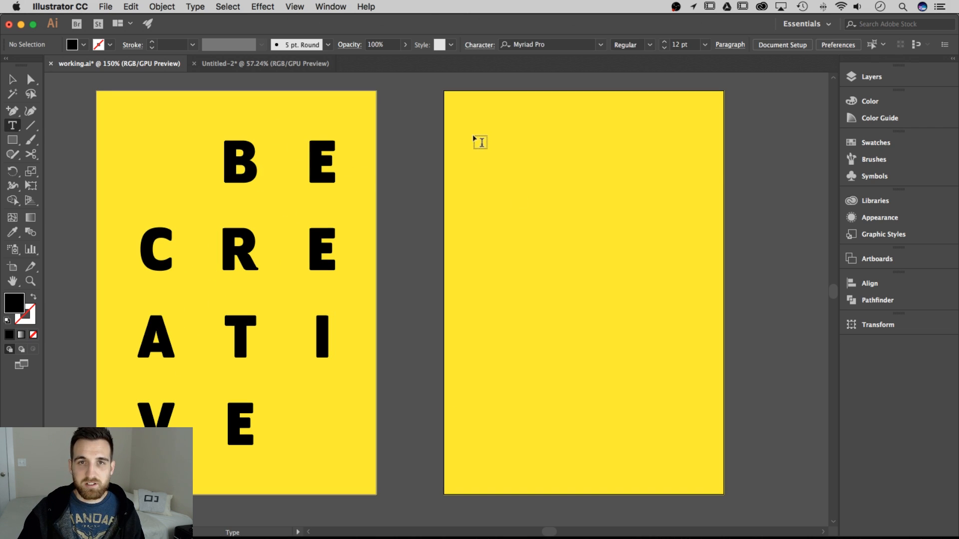
{"action": "left_click_drag", "start_coordinate": [472, 132], "coordinate": [695, 459]}
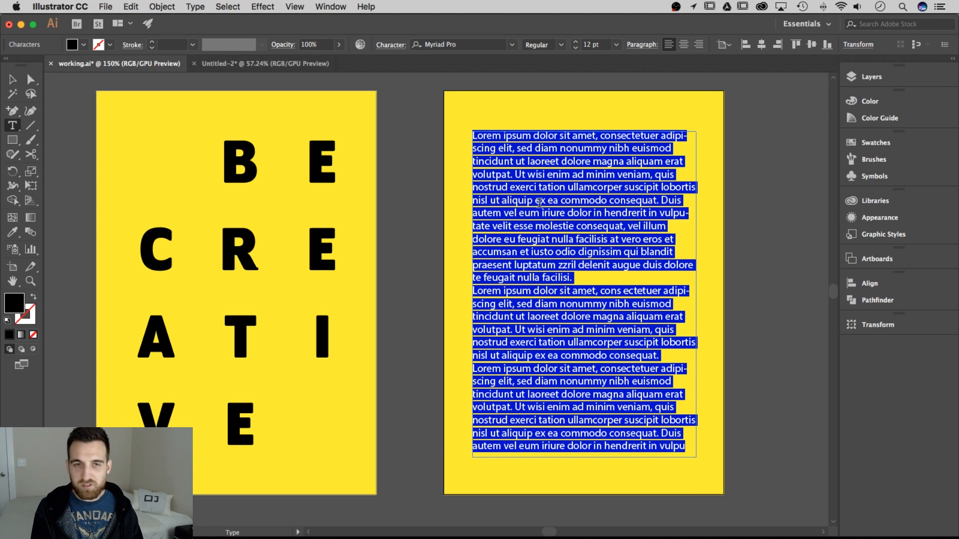
{"action": "type", "text": "BECREATIVE"}
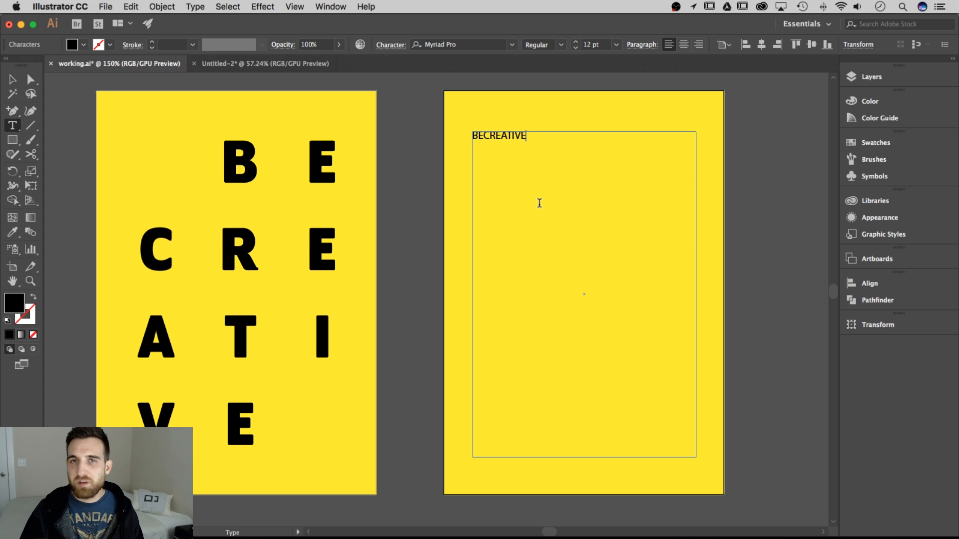
Set the font of the BECREATIVE text to Program OT Bold
{"action": "left_click_drag", "start_coordinate": [536, 141], "coordinate": [459, 133]}
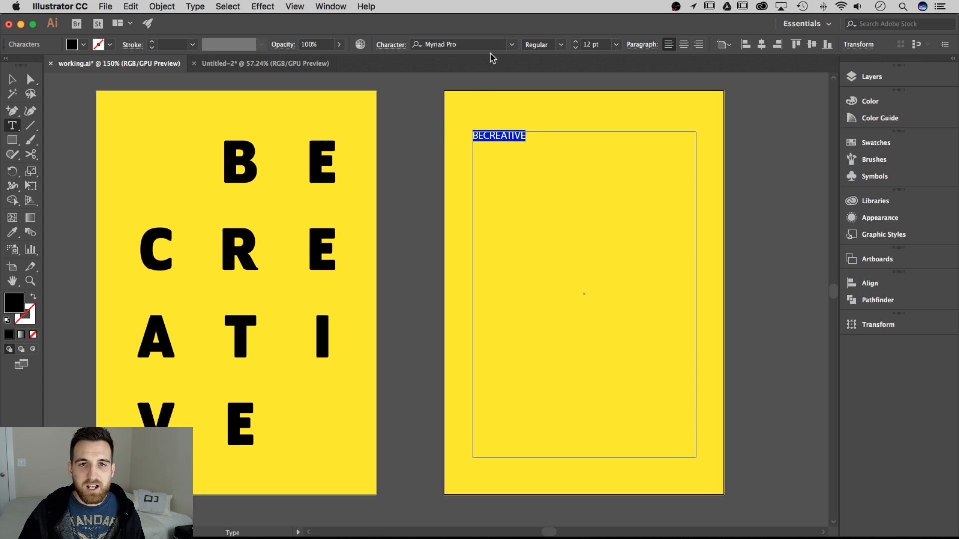
{"action": "left_click", "coordinate": [415, 46]}
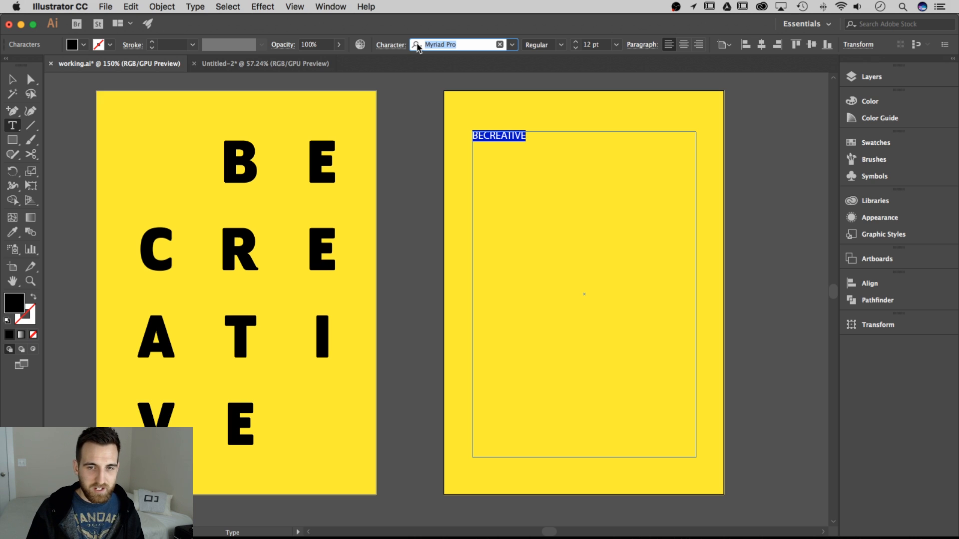
{"action": "type", "text": "PROGR"}
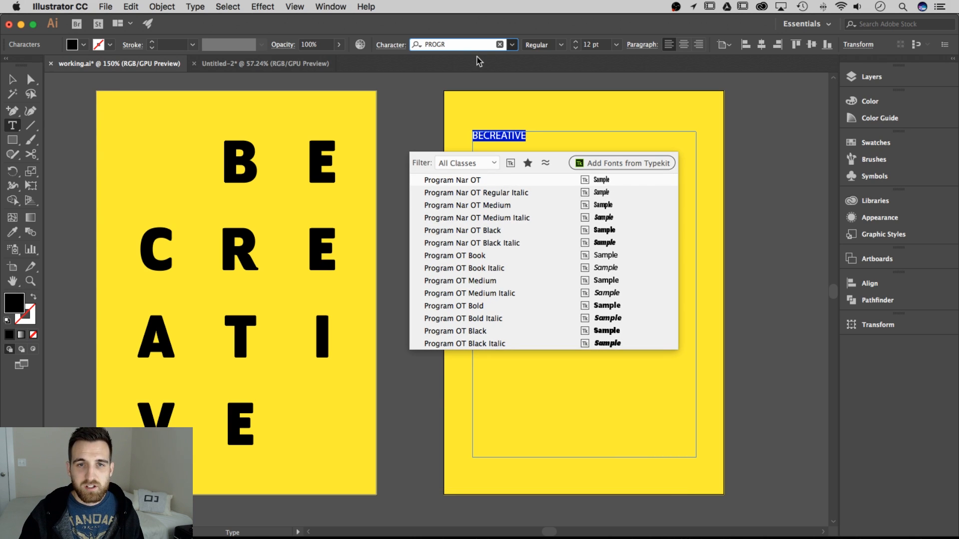
{"action": "left_click", "coordinate": [465, 45]}
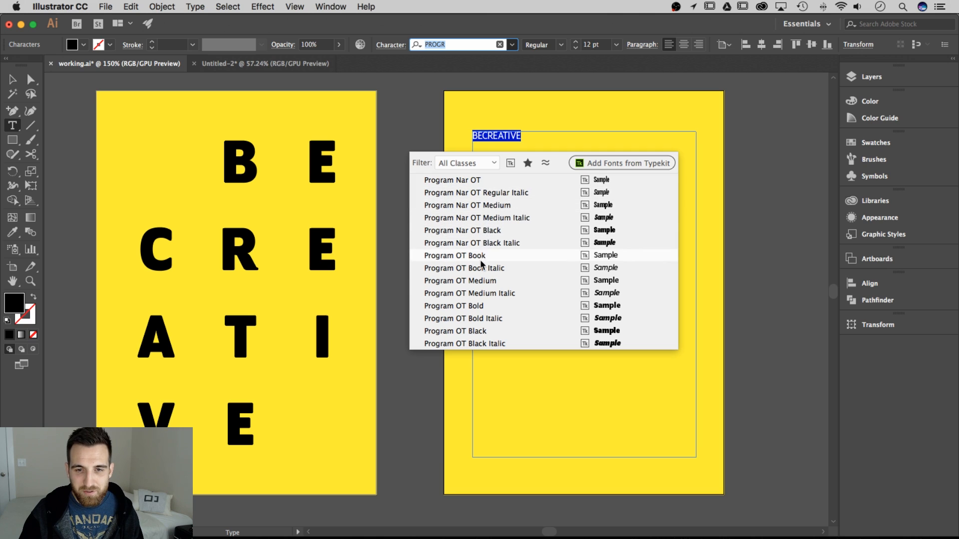
{"action": "left_click", "coordinate": [483, 306]}
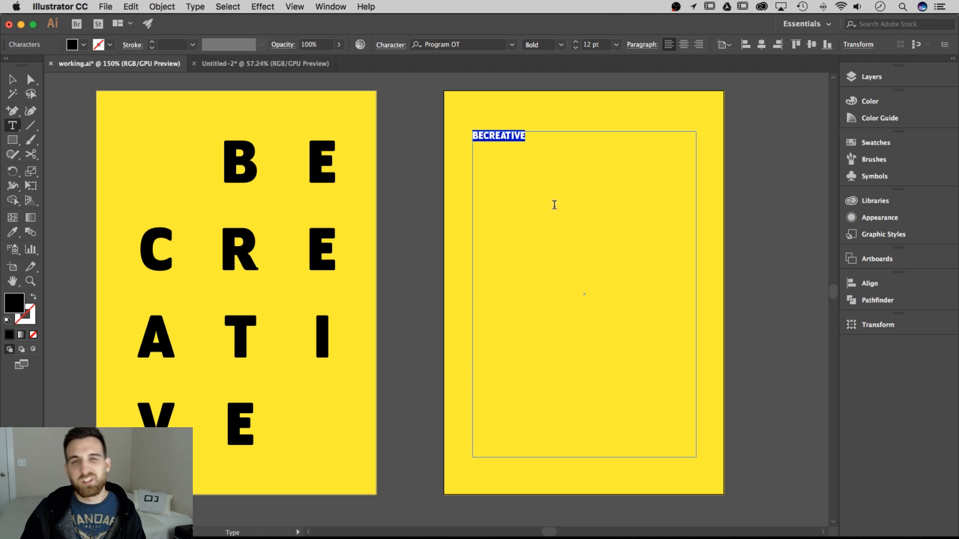
Justify all lines of the BECREATIVE text so its letters spread across the full frame width
{"action": "left_click", "coordinate": [537, 138]}
{"action": "left_click_drag", "start_coordinate": [523, 138], "coordinate": [459, 138]}
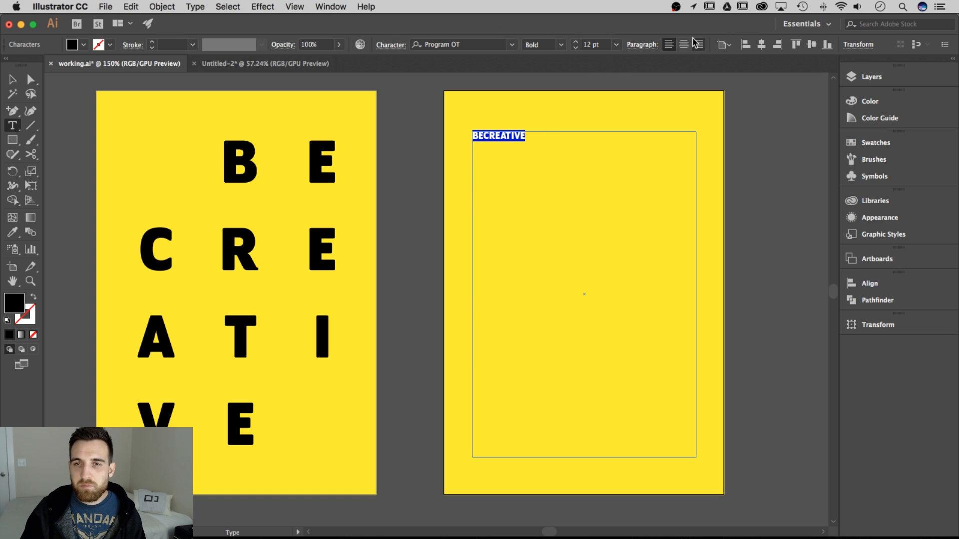
{"action": "left_click", "coordinate": [644, 45]}
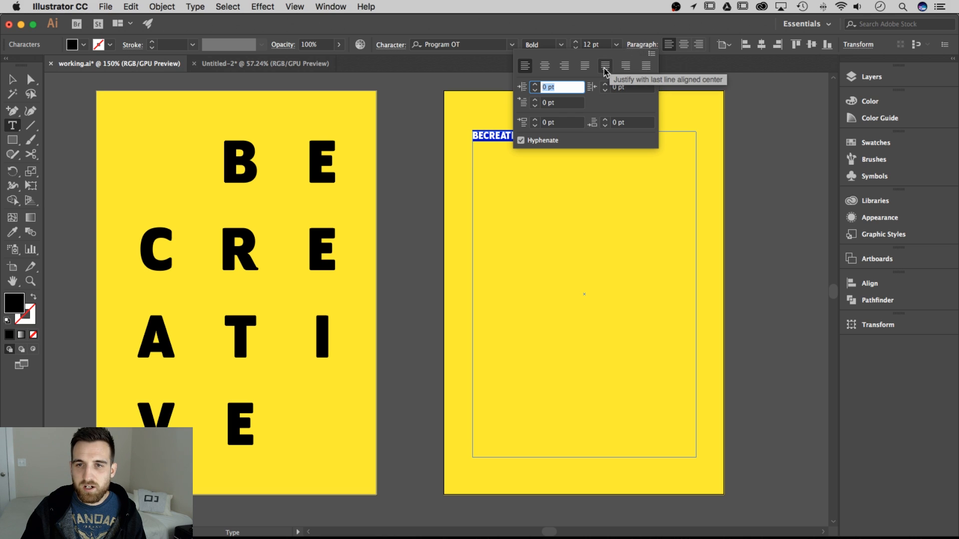
{"action": "left_click", "coordinate": [646, 67]}
Try font sizes of 50 pt and 75 pt on the whole BECREATIVE text
{"action": "left_click", "coordinate": [584, 136]}
{"action": "key", "text": "super+a"}
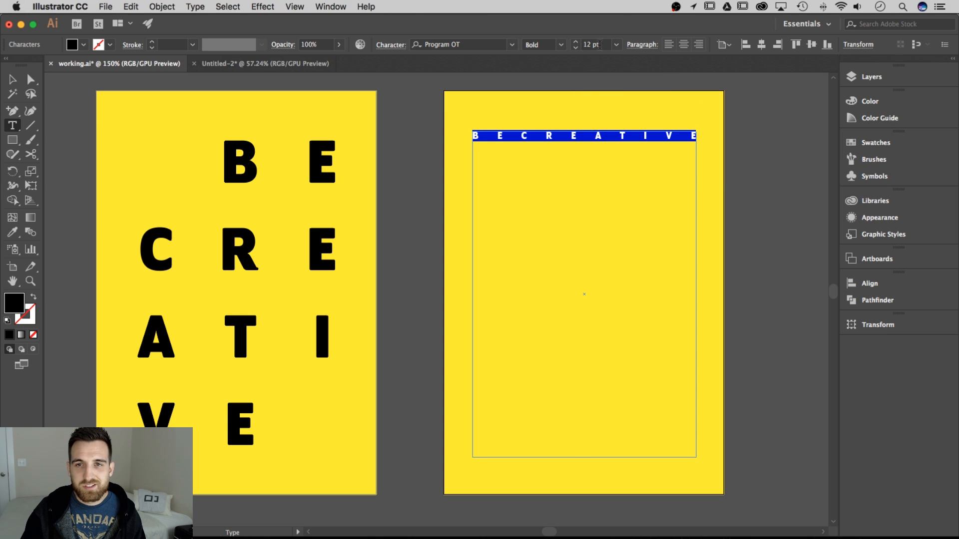
{"action": "triple_click", "coordinate": [600, 46]}
{"action": "type", "text": "50"}
{"action": "key", "text": "Return"}
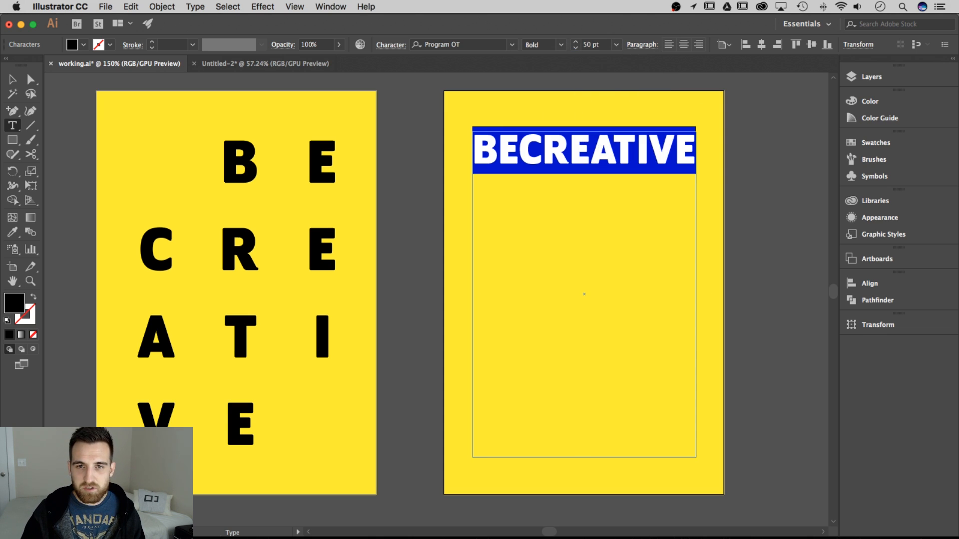
{"action": "left_click", "coordinate": [604, 44]}
{"action": "type", "text": "75"}
{"action": "key", "text": "Return"}
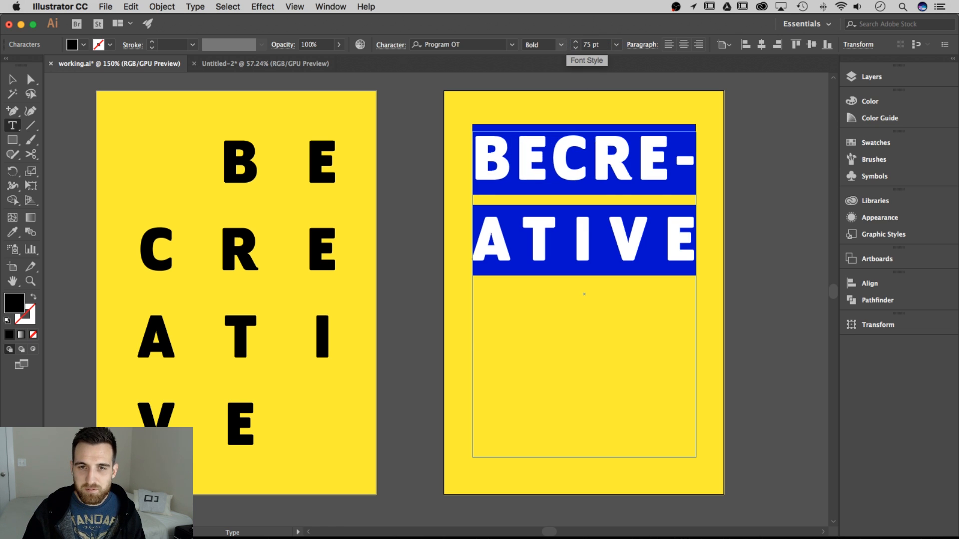
Set the font size of the BECREATIVE text to 70 pt
{"action": "left_click", "coordinate": [601, 45]}
{"action": "type", "text": "70"}
{"action": "key", "text": "Return"}
Turn off hyphenation for the whole BECREATIVE text
{"action": "left_click", "coordinate": [593, 149]}
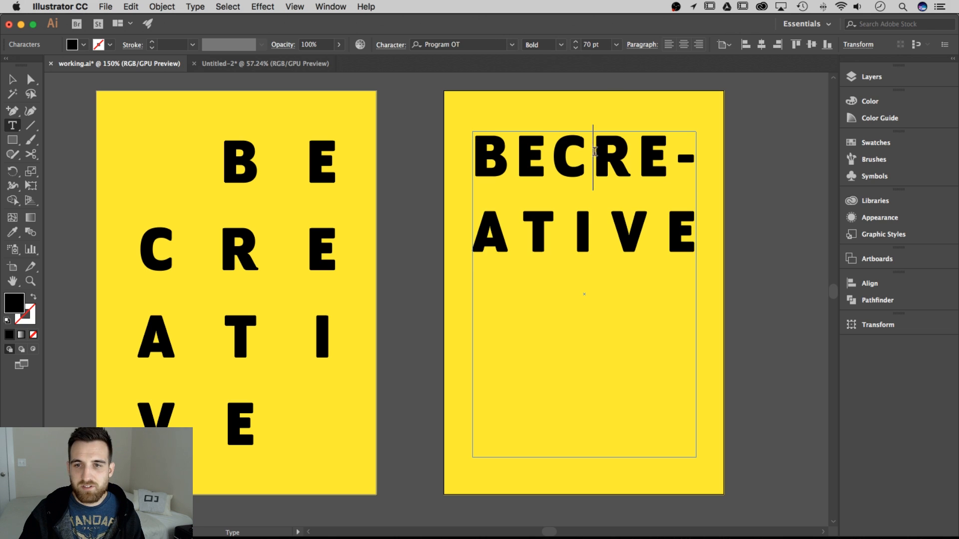
{"action": "key", "text": "Left"}
{"action": "left_click_drag", "start_coordinate": [499, 156], "coordinate": [726, 218]}
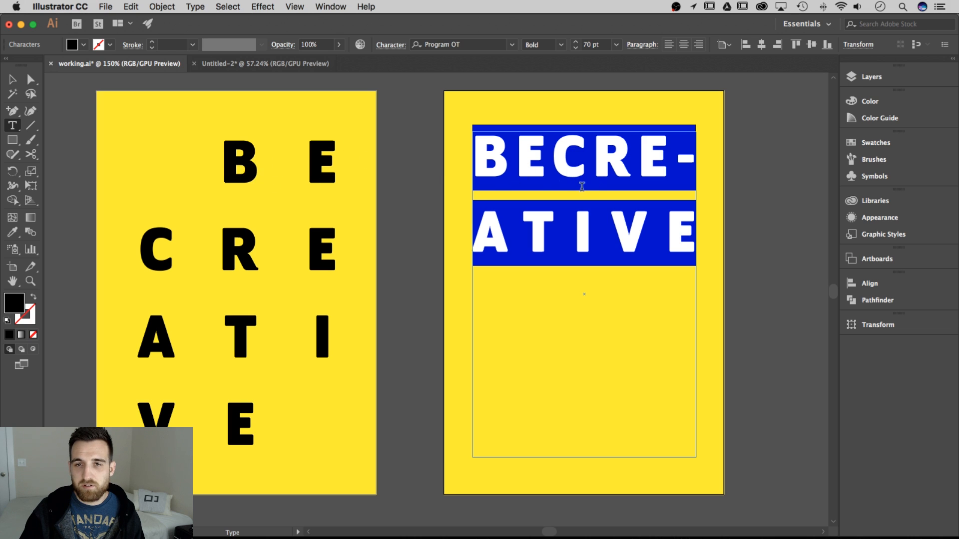
{"action": "left_click", "coordinate": [642, 44]}
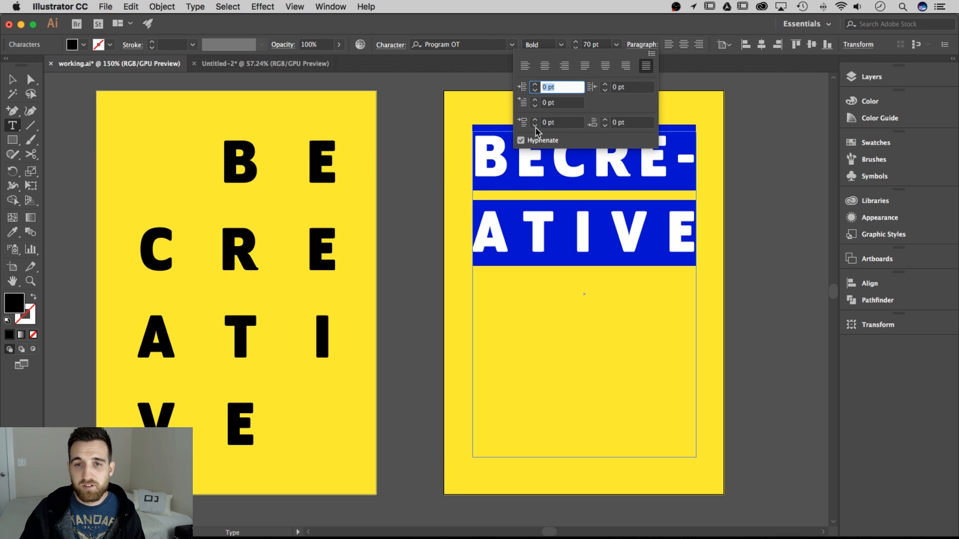
{"action": "left_click", "coordinate": [521, 141]}
{"action": "left_click", "coordinate": [560, 156]}
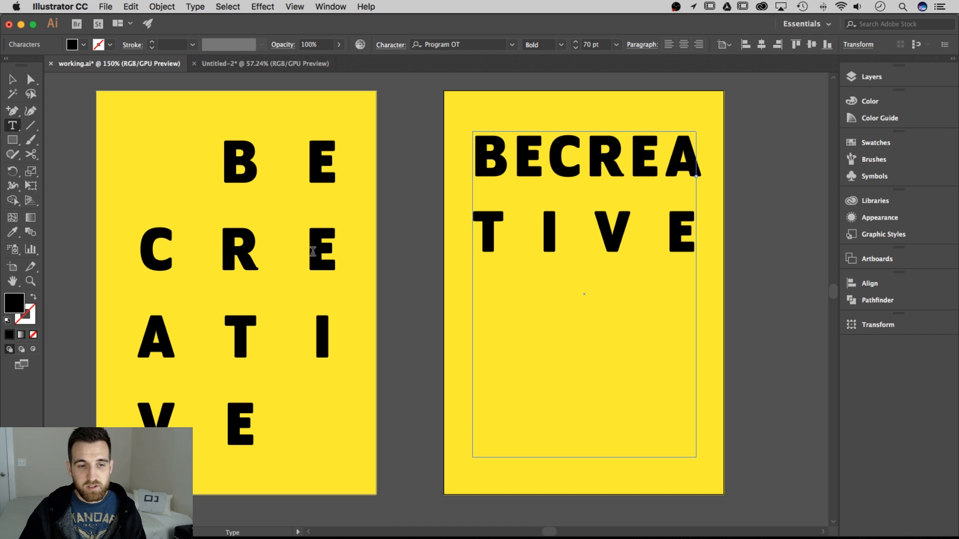
Break the text into four lines reading BE, CRE, ATI and VE
{"action": "left_click", "coordinate": [546, 150]}
{"action": "key", "text": "Return"}
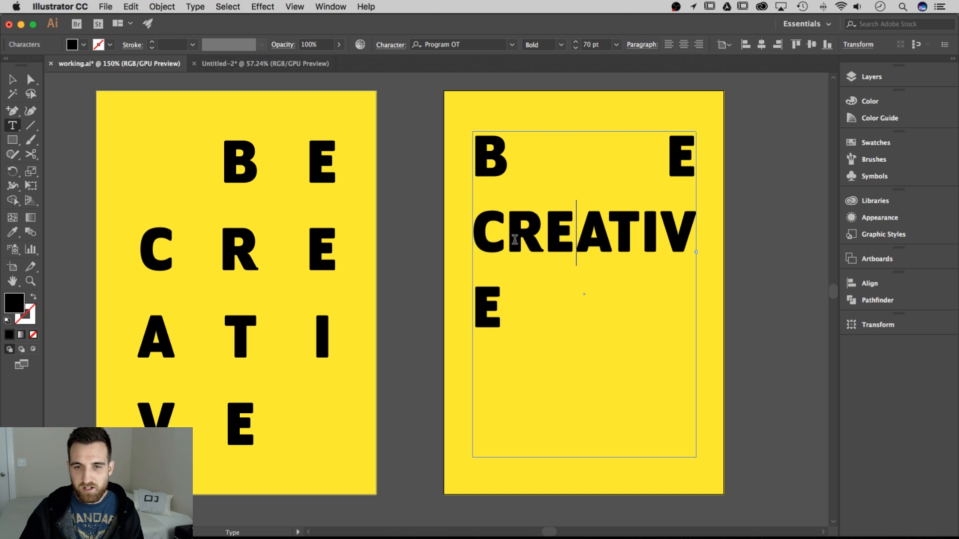
{"action": "left_click", "coordinate": [575, 234]}
{"action": "key", "text": "Return"}
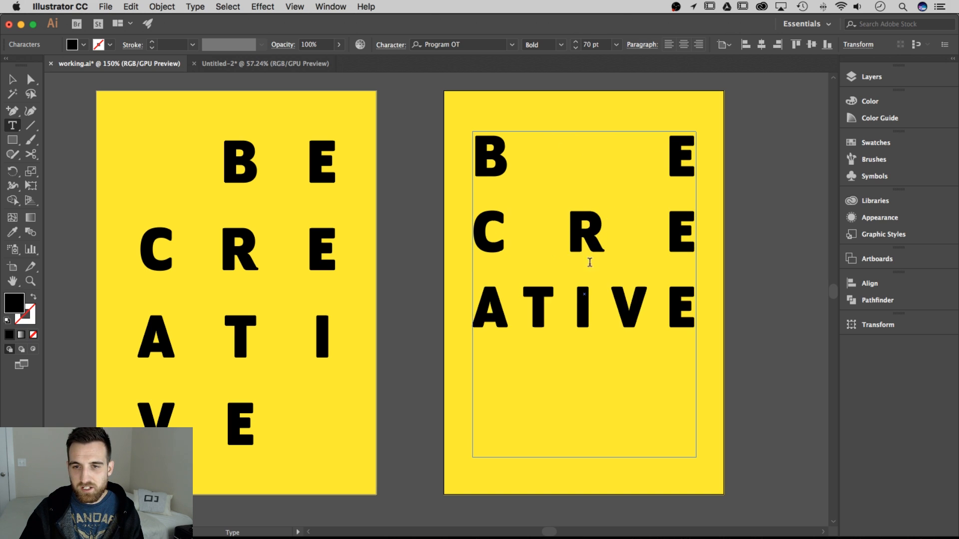
{"action": "left_click", "coordinate": [608, 300]}
{"action": "key", "text": "Return"}
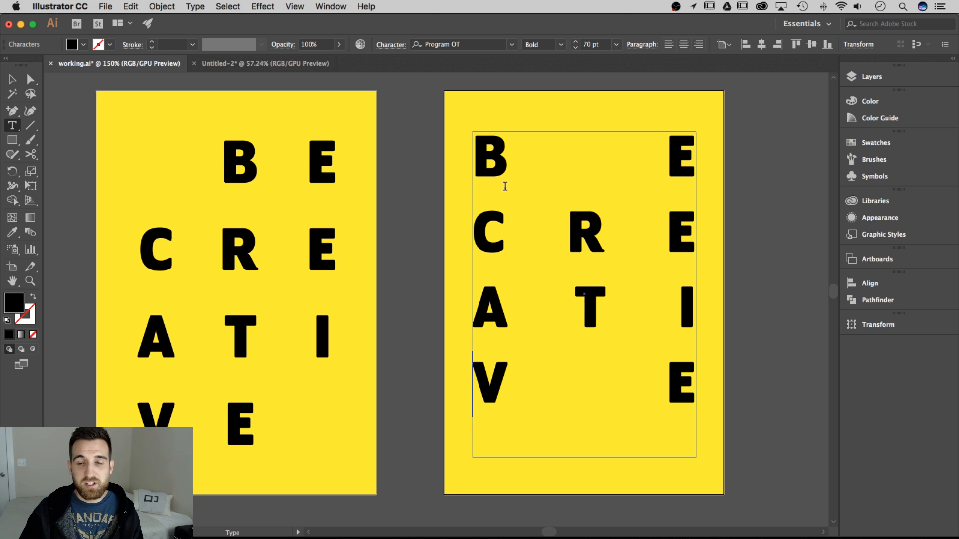
Add a hyphen before the B in the first row and another after the E in the last row
{"action": "left_click_drag", "start_coordinate": [488, 151], "coordinate": [721, 150]}
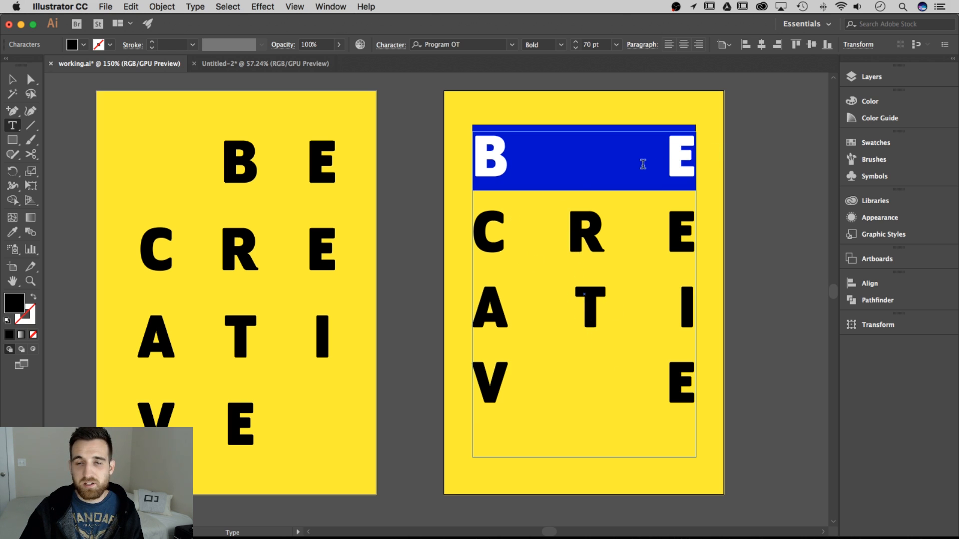
{"action": "left_click", "coordinate": [483, 156]}
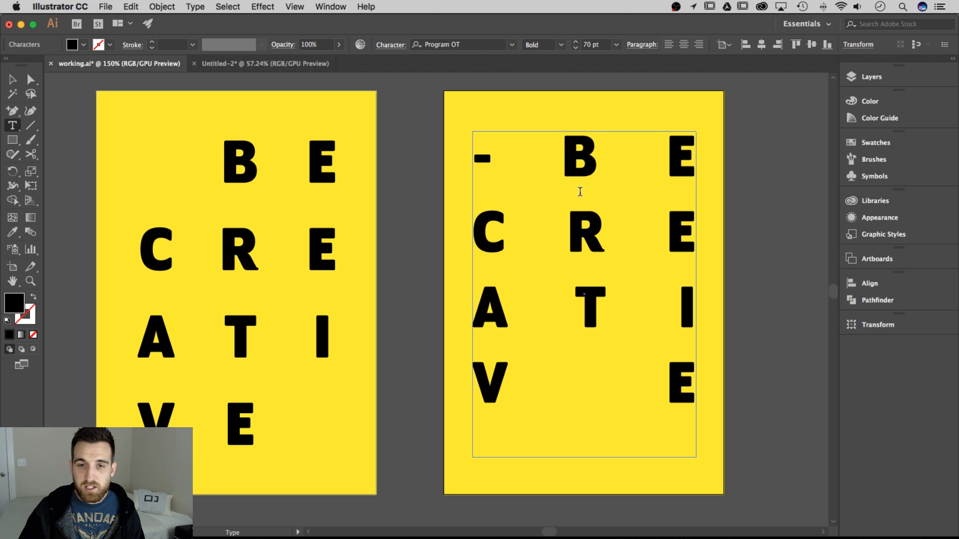
{"action": "left_click", "coordinate": [686, 382]}
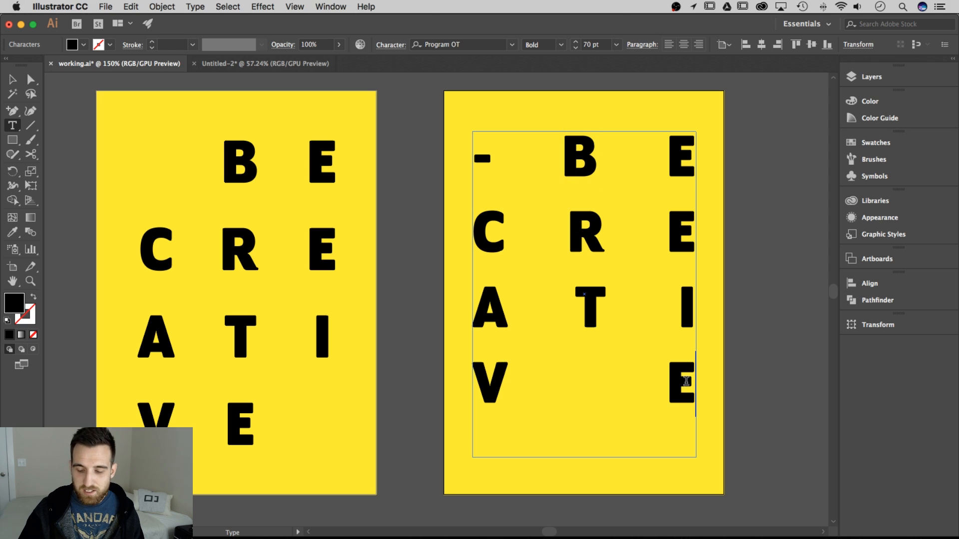
{"action": "type", "text": "-"}
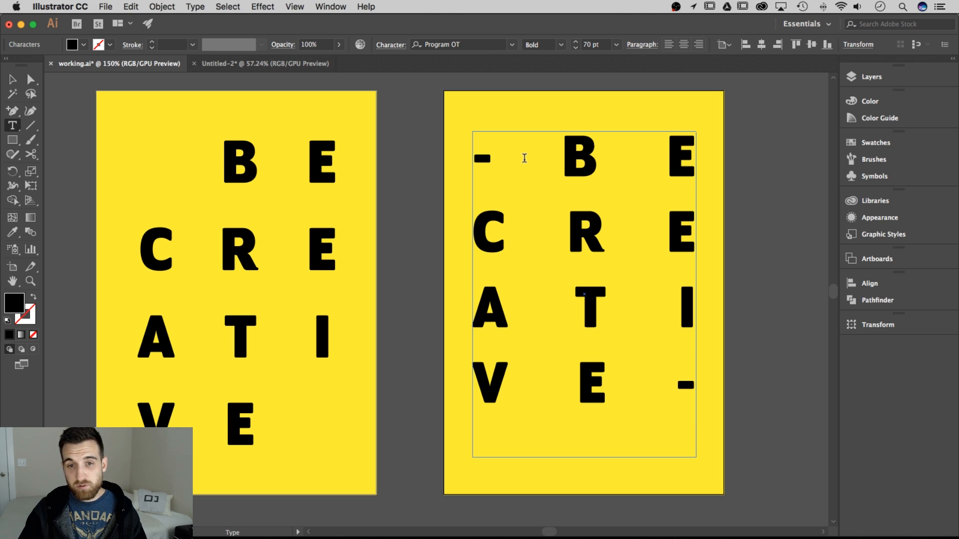
Try to hide the hyphen before the B by filling it with the background yellow, and undo the recolouring
{"action": "left_click_drag", "start_coordinate": [524, 158], "coordinate": [473, 159]}
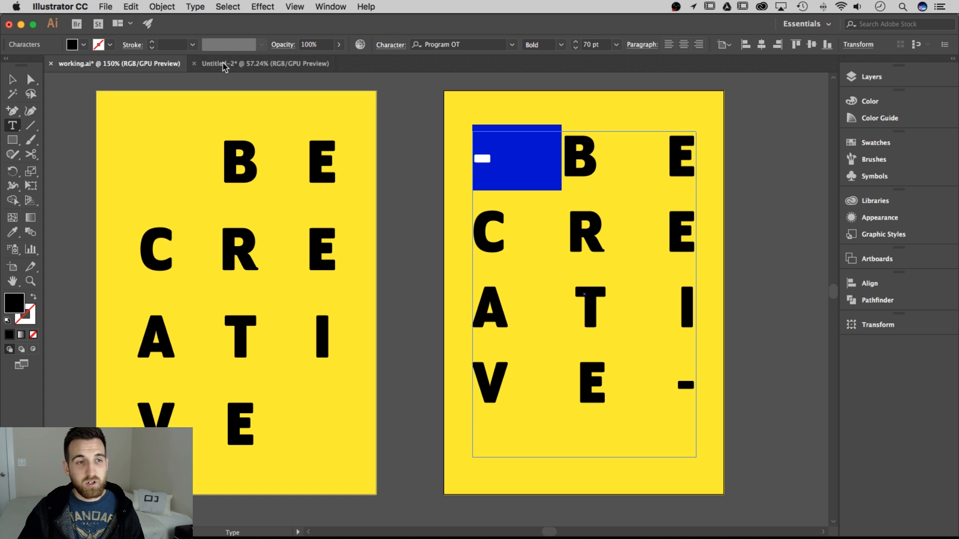
{"action": "left_click", "coordinate": [84, 44]}
{"action": "left_click", "coordinate": [50, 66]}
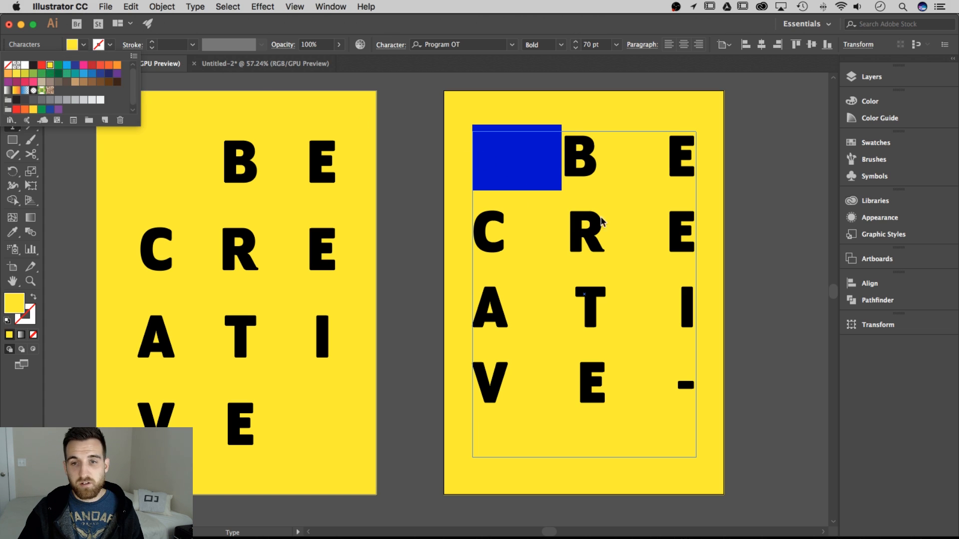
{"action": "left_click", "coordinate": [579, 168]}
{"action": "left_click", "coordinate": [575, 172]}
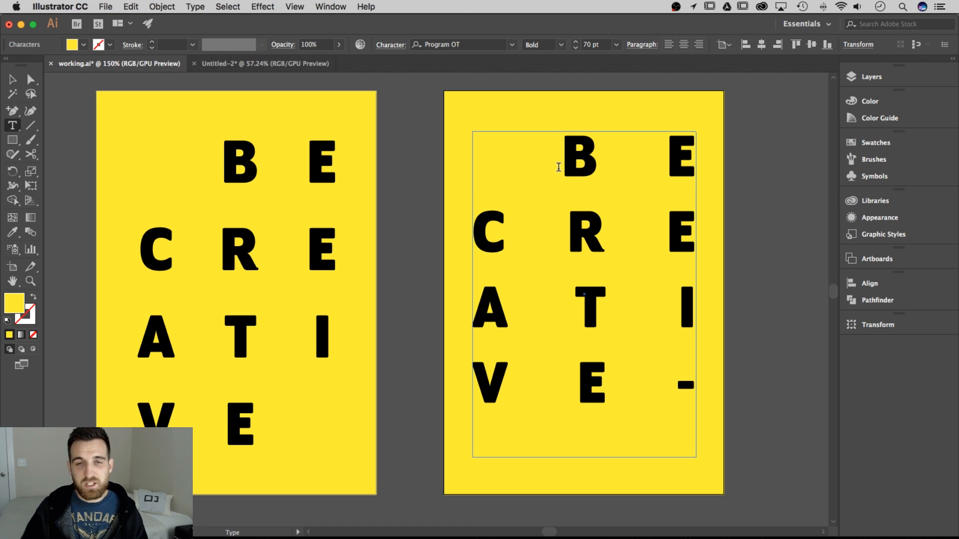
{"action": "double_click", "coordinate": [686, 380]}
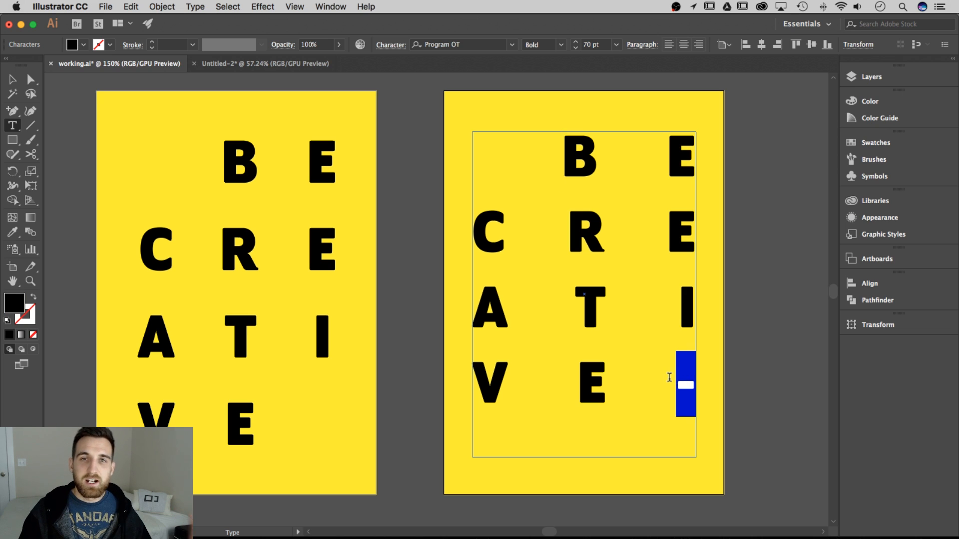
{"action": "left_click_drag", "start_coordinate": [525, 146], "coordinate": [451, 148]}
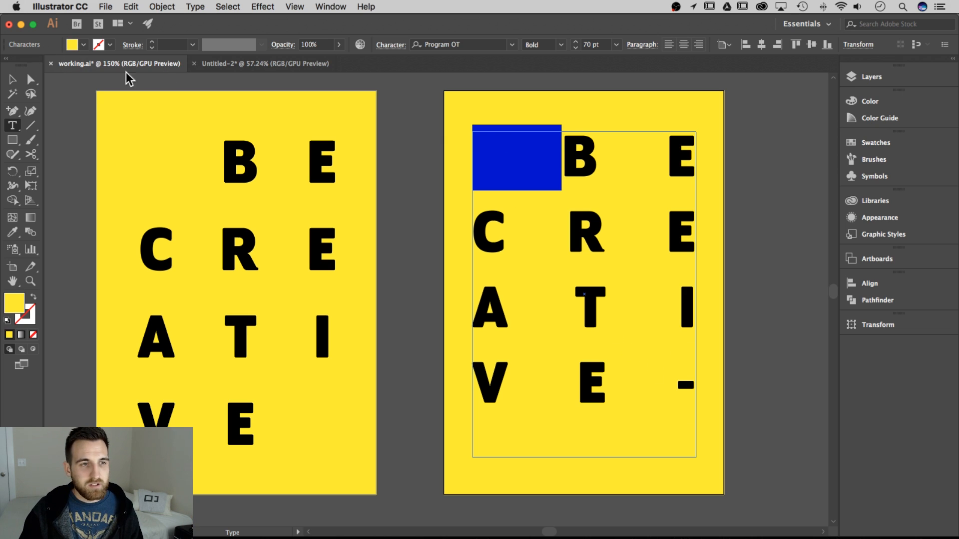
{"action": "key", "text": "super+z"}
{"action": "left_click", "coordinate": [576, 159]}
{"action": "left_click", "coordinate": [12, 79]}
{"action": "left_click", "coordinate": [418, 218]}
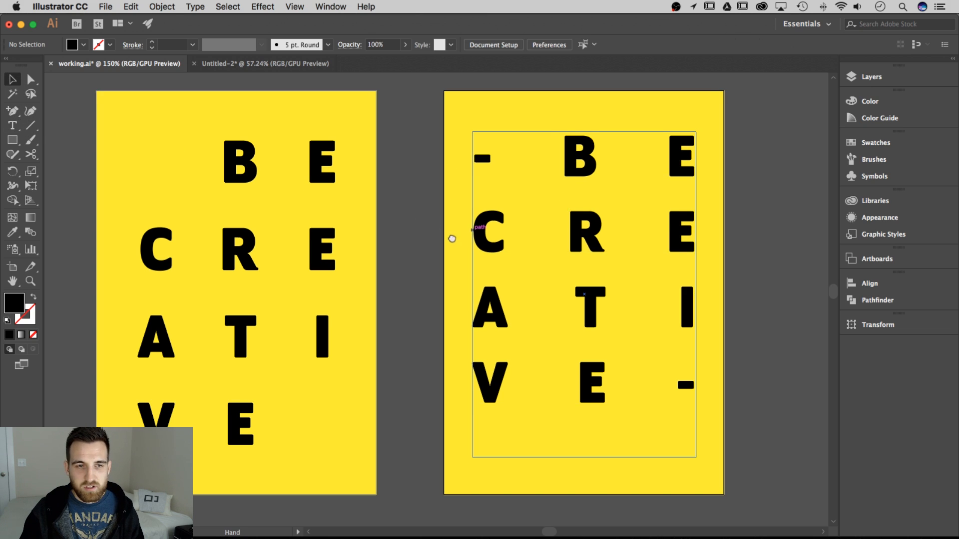
{"action": "left_click_drag", "start_coordinate": [451, 237], "coordinate": [458, 230]}
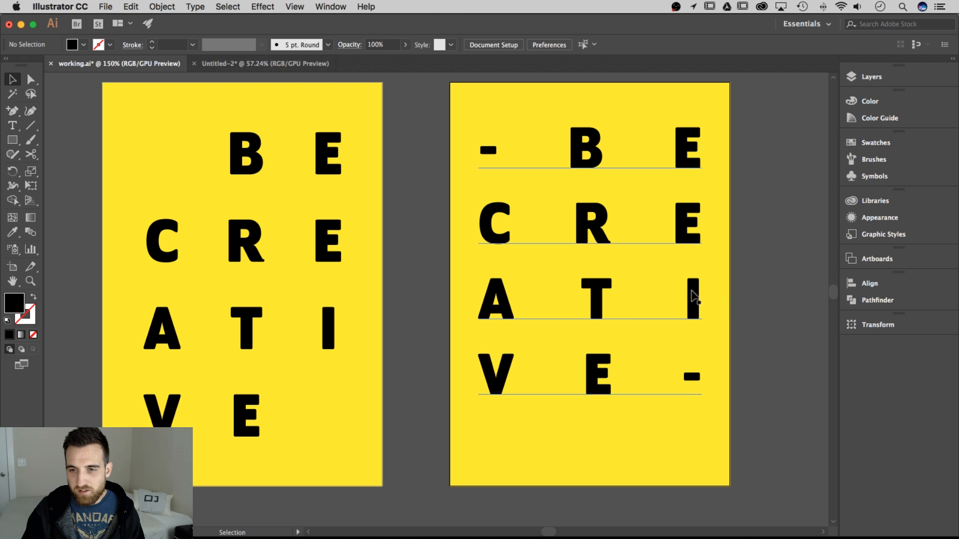
{"action": "left_click_drag", "start_coordinate": [736, 156], "coordinate": [704, 148]}
{"action": "left_click_drag", "start_coordinate": [702, 237], "coordinate": [674, 270]}
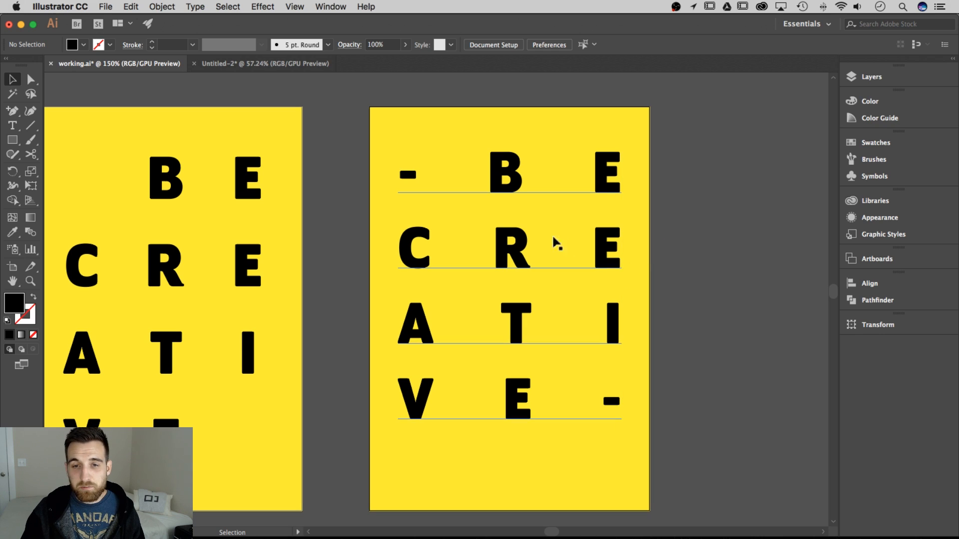
{"action": "left_click", "coordinate": [499, 250]}
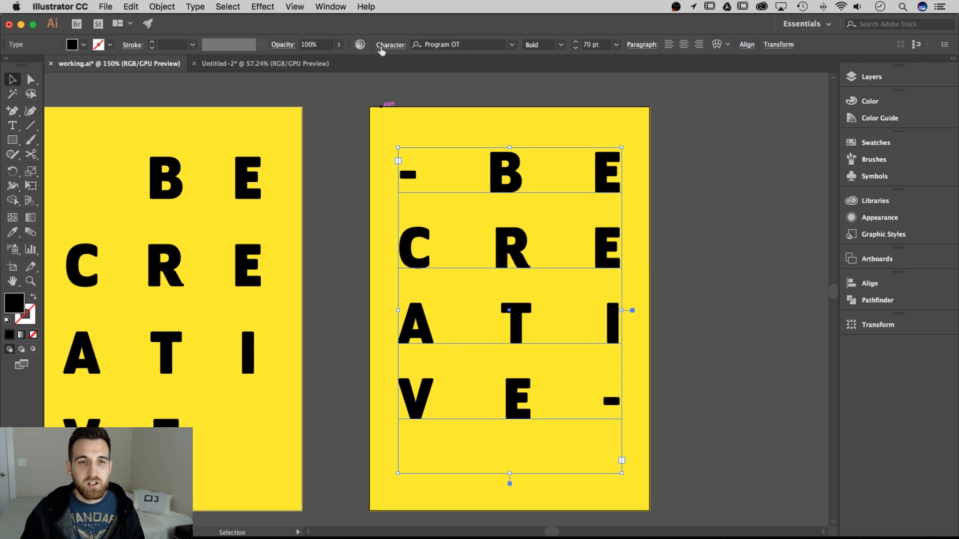
{"action": "left_click", "coordinate": [585, 196]}
{"action": "left_click", "coordinate": [603, 173]}
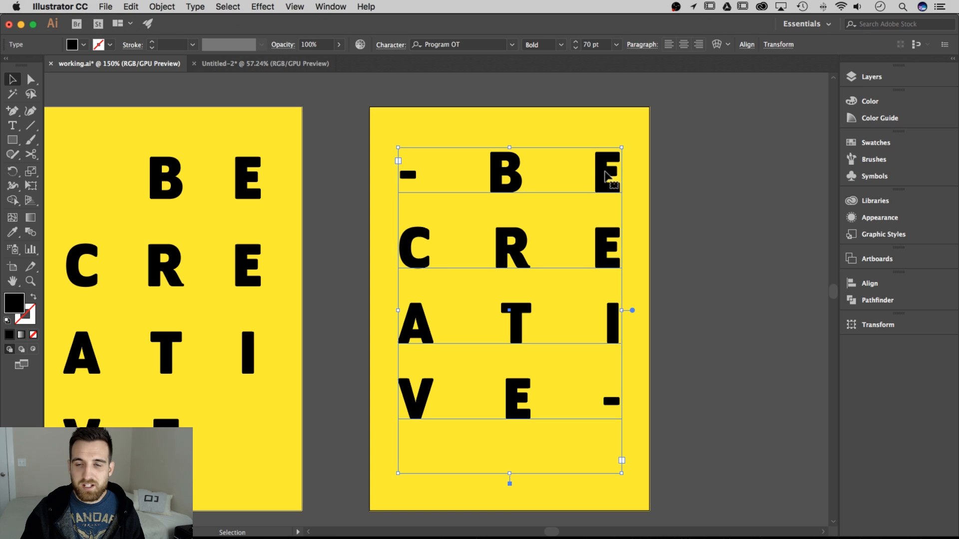
{"action": "left_click", "coordinate": [669, 126]}
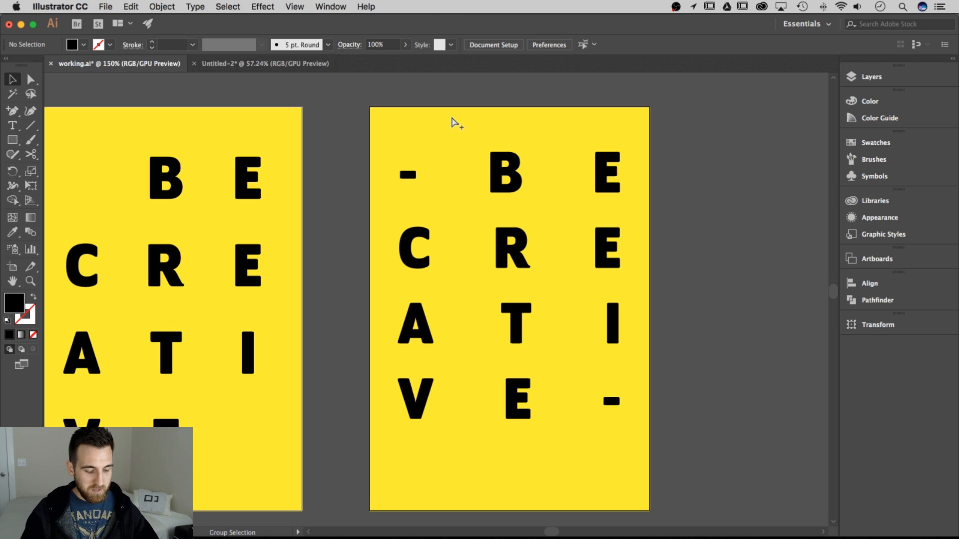
Centre the text frame horizontally and vertically on the yellow background rectangle, using the rectangle as the key object
{"action": "left_click", "coordinate": [452, 122]}
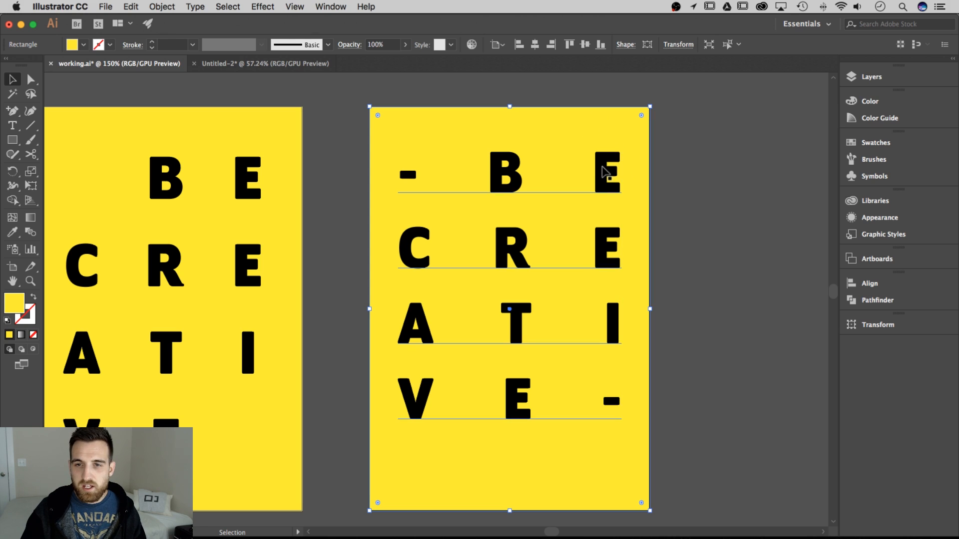
{"action": "left_click", "coordinate": [505, 233], "text": "shift"}
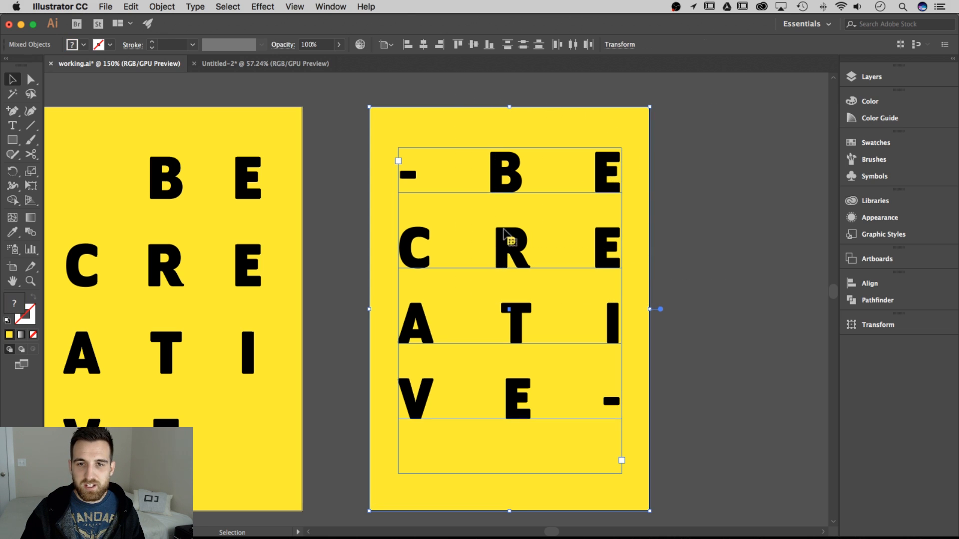
{"action": "left_click", "coordinate": [615, 119]}
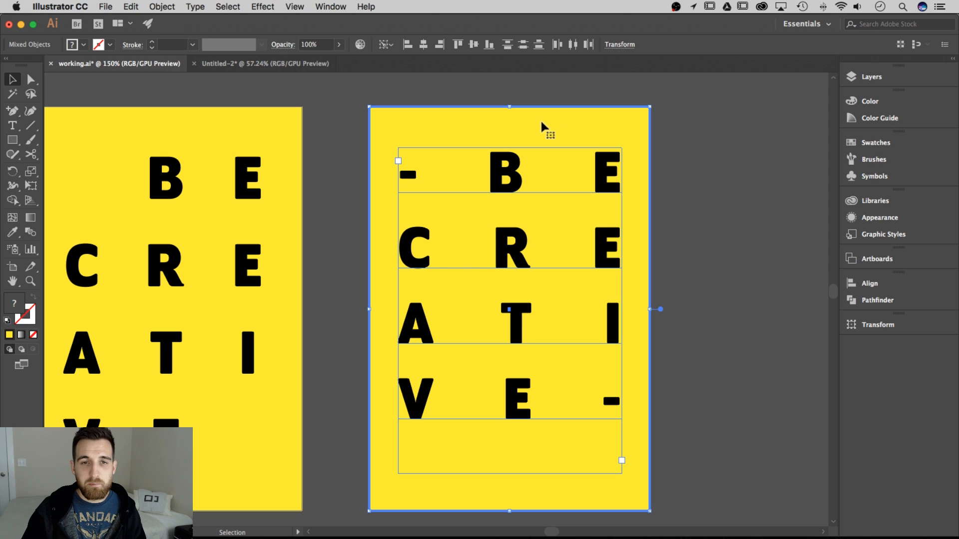
{"action": "left_click", "coordinate": [423, 45]}
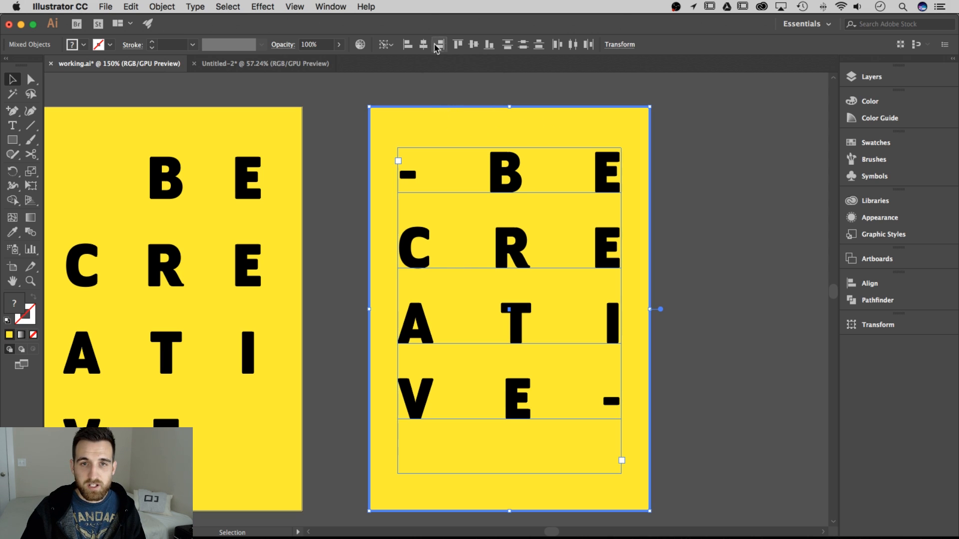
{"action": "left_click", "coordinate": [475, 45]}
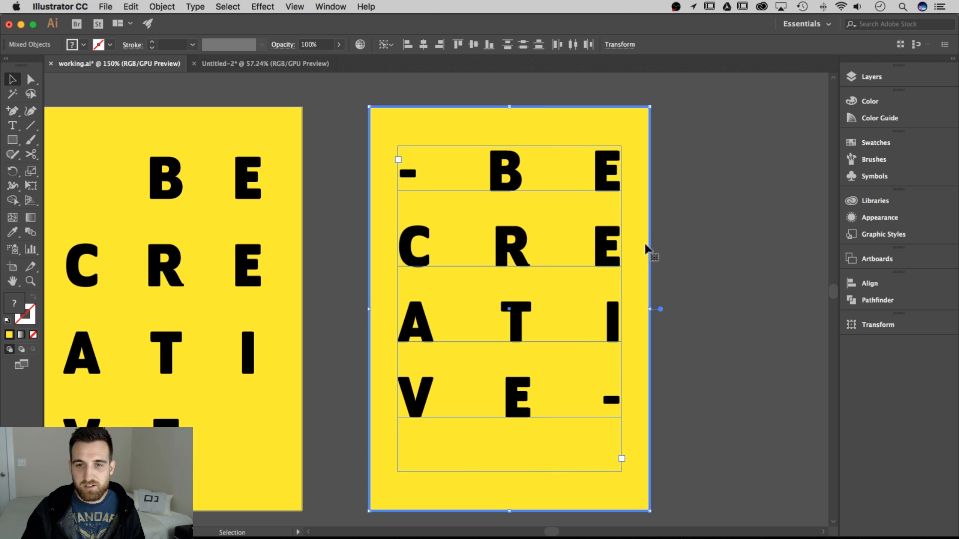
{"action": "left_click", "coordinate": [655, 255]}
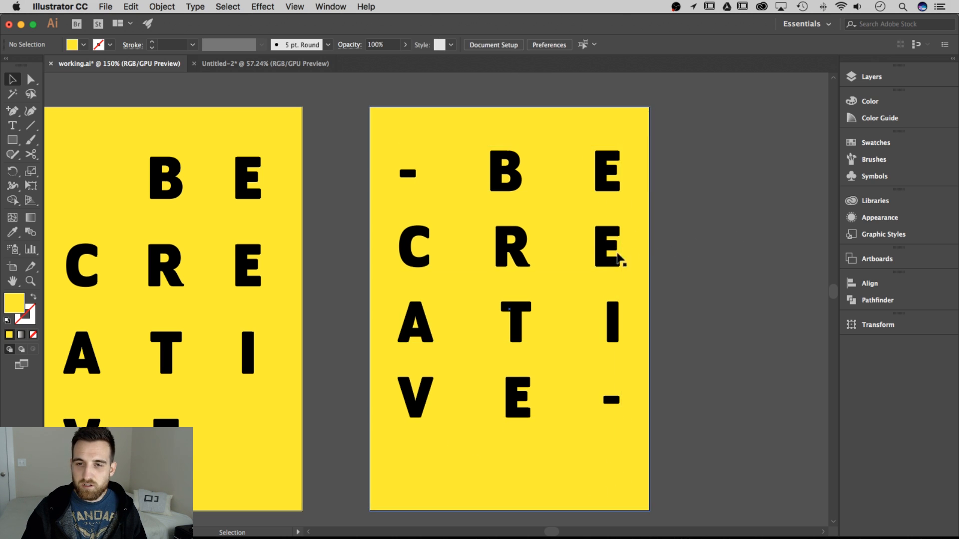
Narrow the text frame equally from both sides about its centre to tighten the letter columns
{"action": "left_click", "coordinate": [618, 257]}
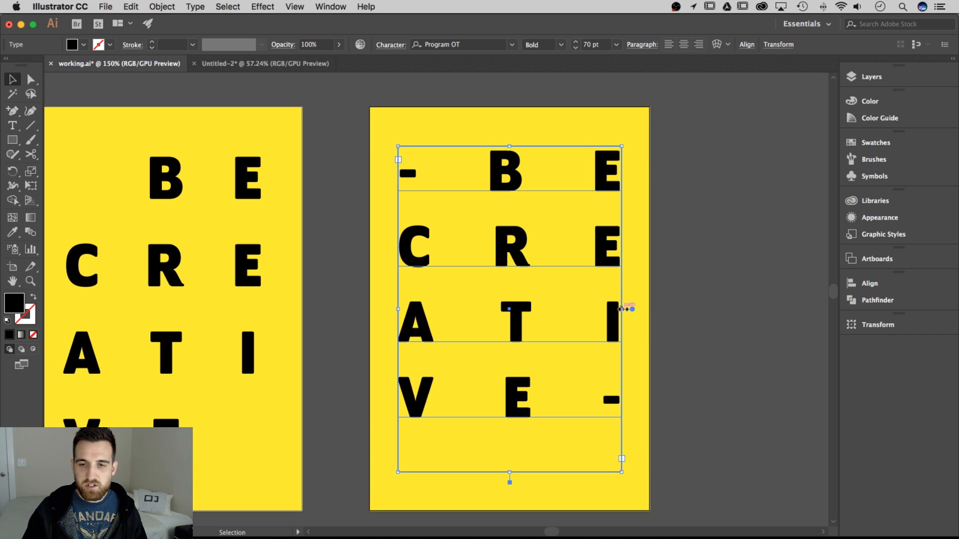
{"action": "left_click_drag", "start_coordinate": [624, 309], "coordinate": [541, 321]}
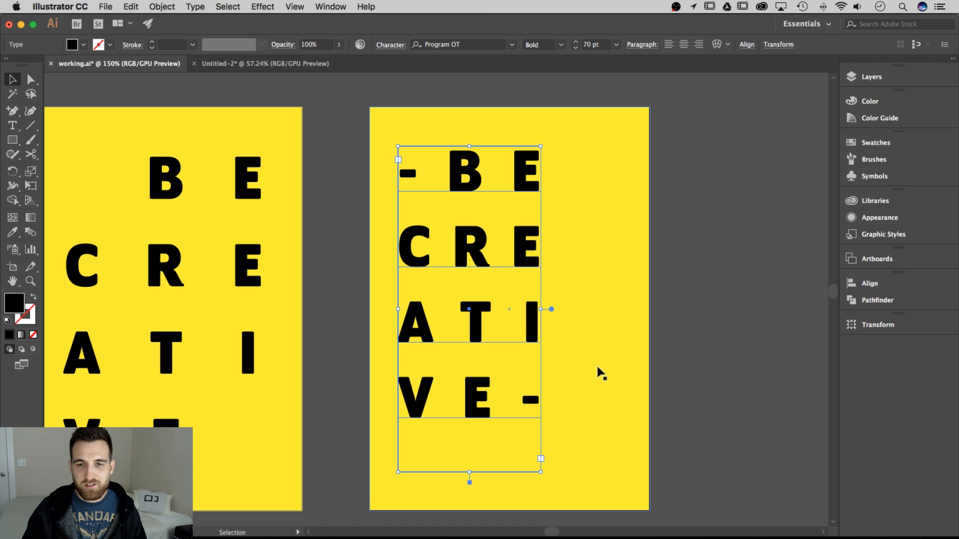
{"action": "key", "text": "super+z"}
{"action": "mouse_move", "coordinate": [622, 309]}
{"action": "left_mouse_down"}
{"action": "mouse_move", "coordinate": [585, 313]}
{"action": "mouse_move", "coordinate": [627, 310]}
{"action": "mouse_move", "coordinate": [605, 312]}
{"action": "left_mouse_up"}
{"action": "left_click_drag", "start_coordinate": [604, 312], "coordinate": [606, 312]}
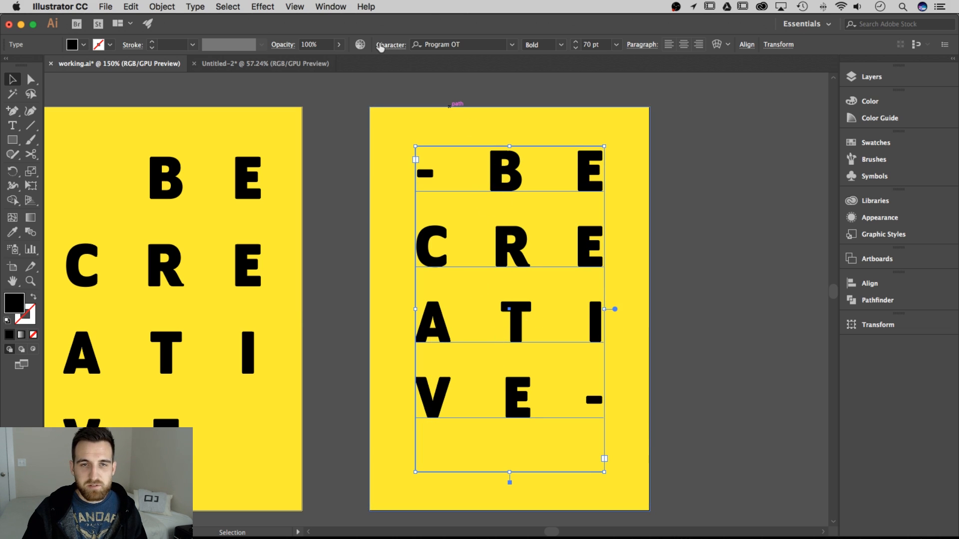
Increase the leading of the poster text to 98 pt
{"action": "left_click", "coordinate": [389, 46]}
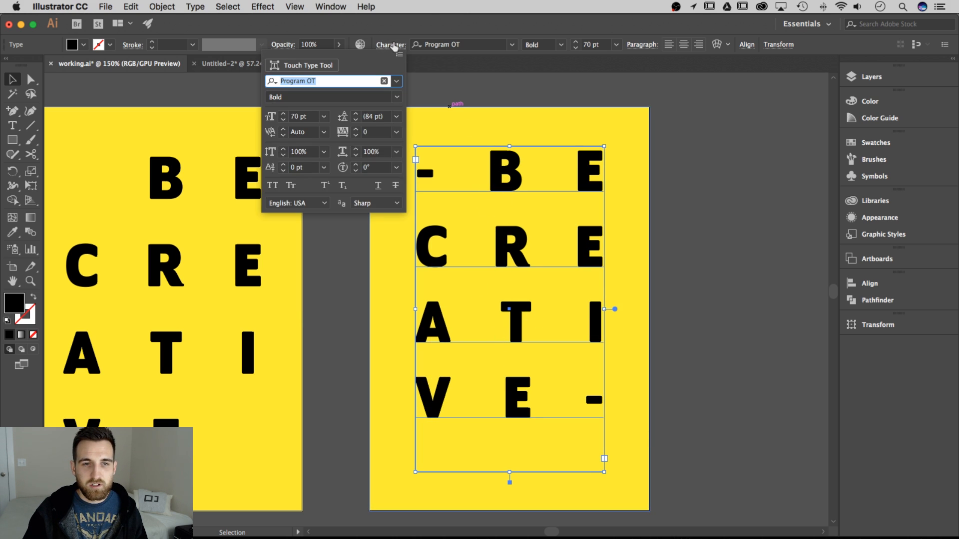
{"action": "left_click", "coordinate": [358, 114]}
{"action": "left_click", "coordinate": [357, 114]}
{"action": "left_click", "coordinate": [358, 114]}
{"action": "left_click", "coordinate": [358, 114]}
{"action": "left_click", "coordinate": [357, 114]}
{"action": "left_click", "coordinate": [357, 114]}
{"action": "left_click", "coordinate": [357, 114]}
{"action": "left_click", "coordinate": [357, 114]}
{"action": "left_click", "coordinate": [357, 113]}
{"action": "left_click", "coordinate": [358, 114]}
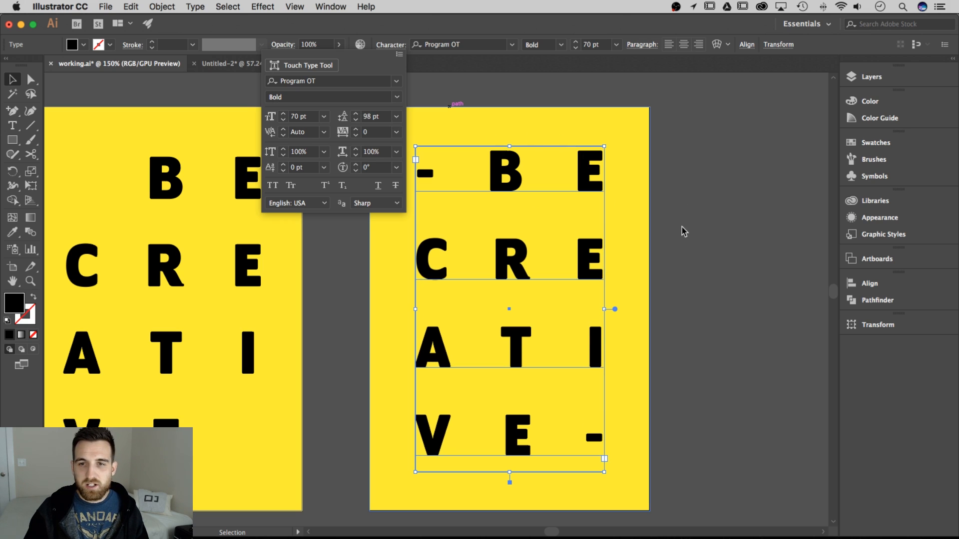
{"action": "left_click", "coordinate": [720, 181]}
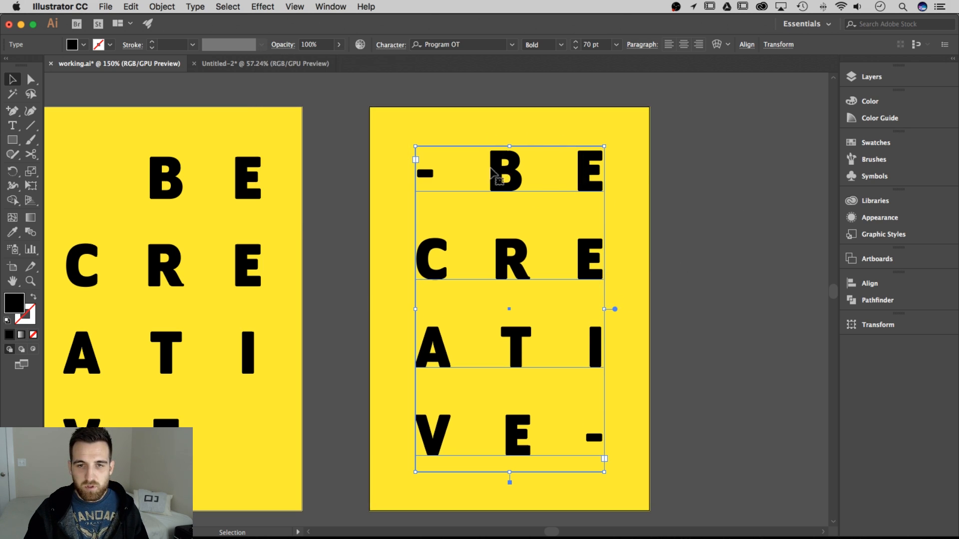
Convert the poster text to outlines
{"action": "left_click", "coordinate": [771, 231]}
{"action": "left_click", "coordinate": [592, 169]}
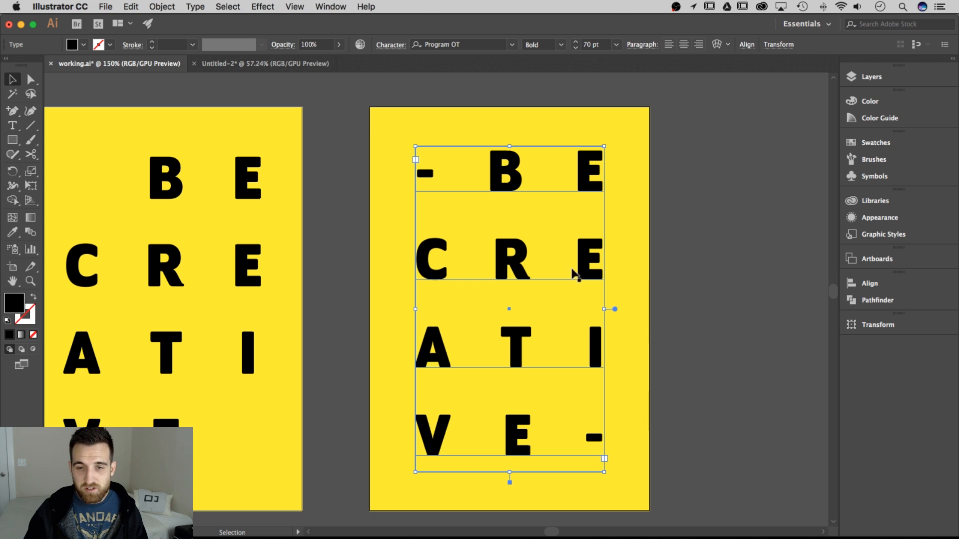
{"action": "left_click", "coordinate": [195, 6]}
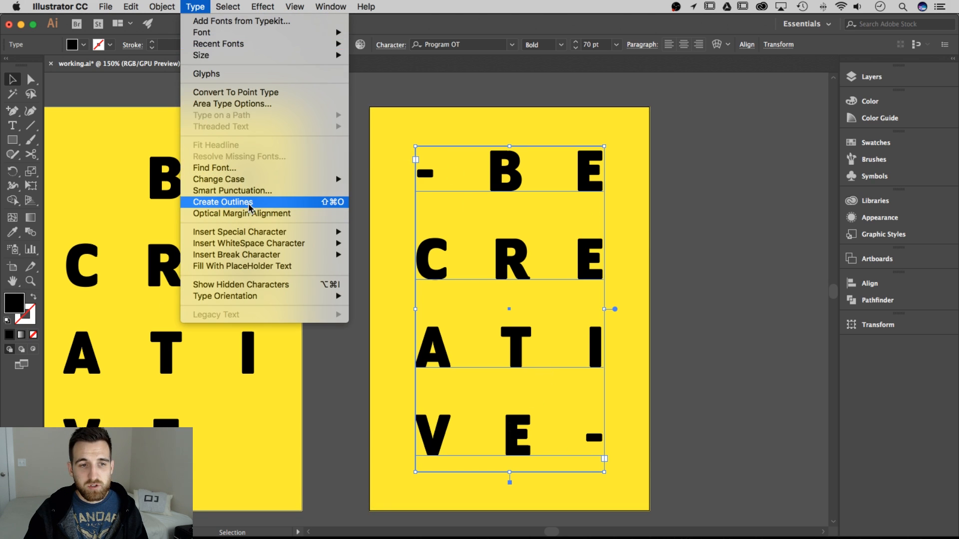
{"action": "left_click", "coordinate": [252, 202]}
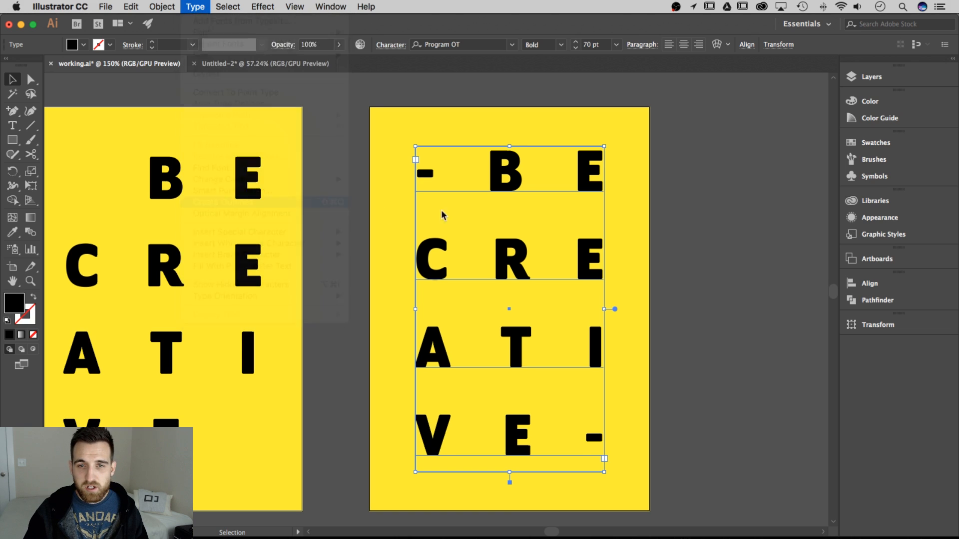
Ungroup the outlined letters into separate shapes
{"action": "left_click", "coordinate": [706, 221]}
{"action": "left_click", "coordinate": [597, 184]}
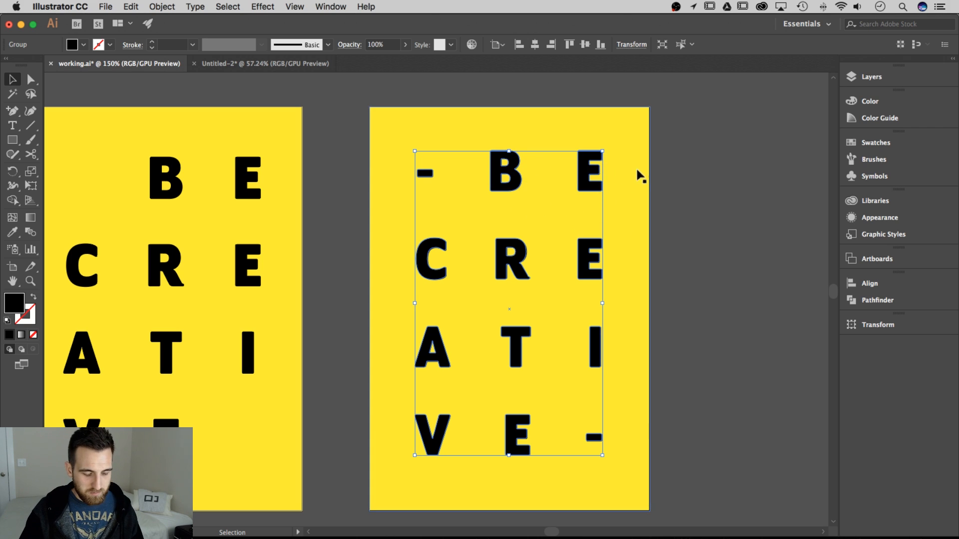
{"action": "key", "text": "super"}
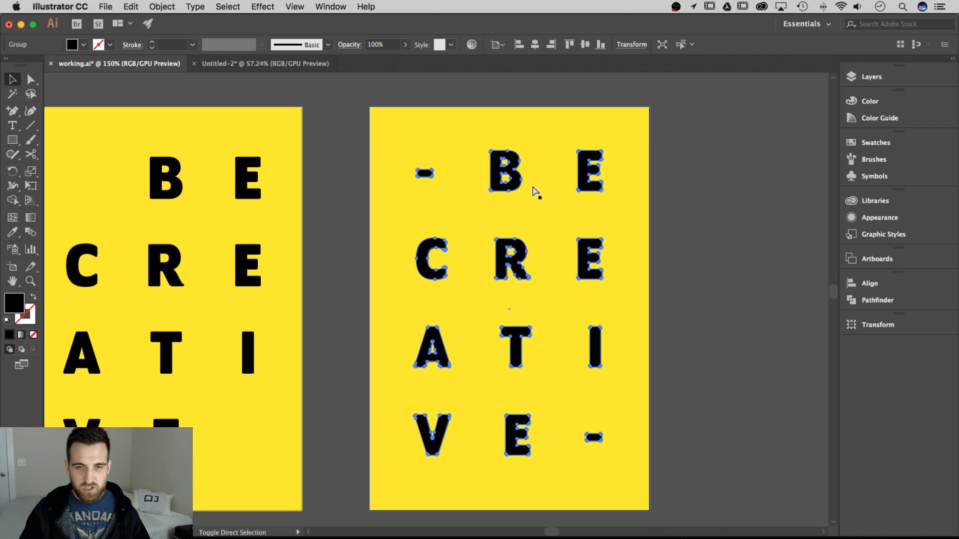
{"action": "right_click", "coordinate": [513, 176]}
{"action": "left_click", "coordinate": [553, 274]}
{"action": "left_click", "coordinate": [749, 235]}
Delete the outlined hyphens in the first and last rows
{"action": "scroll", "coordinate": [709, 260], "scroll_direction": "down", "scroll_amount": 1}
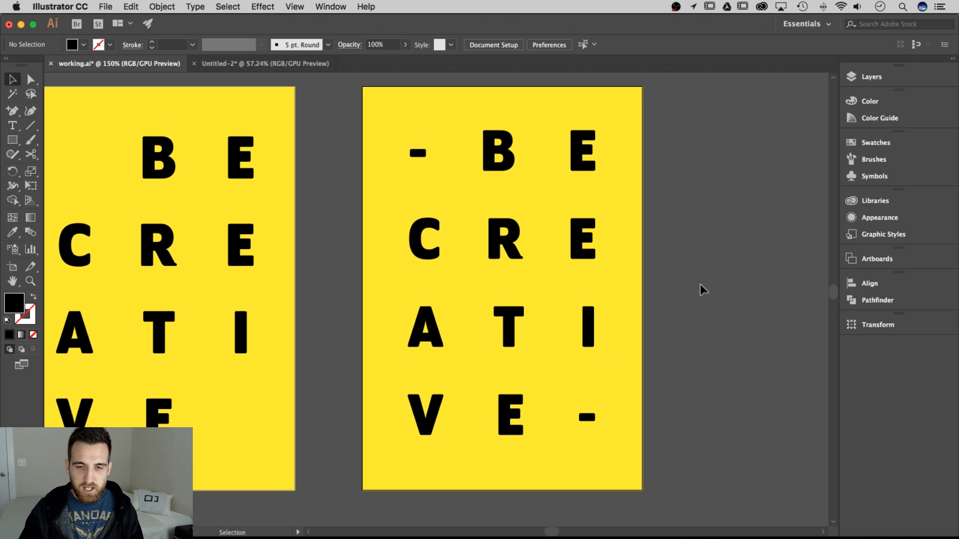
{"action": "scroll", "coordinate": [669, 255], "scroll_direction": "right", "scroll_amount": 1}
{"action": "left_click", "coordinate": [418, 156]}
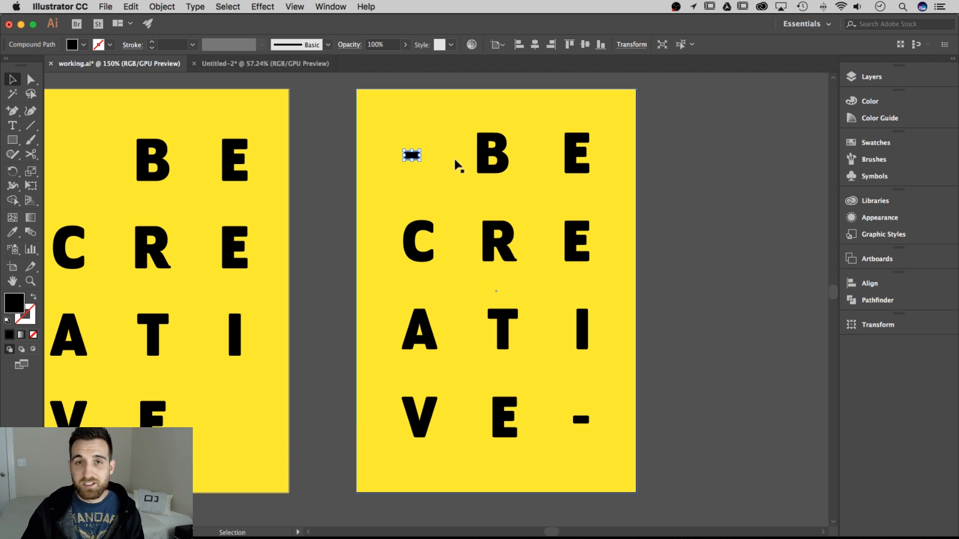
{"action": "key", "text": "Delete"}
{"action": "left_click", "coordinate": [581, 420]}
{"action": "key", "text": "Delete"}
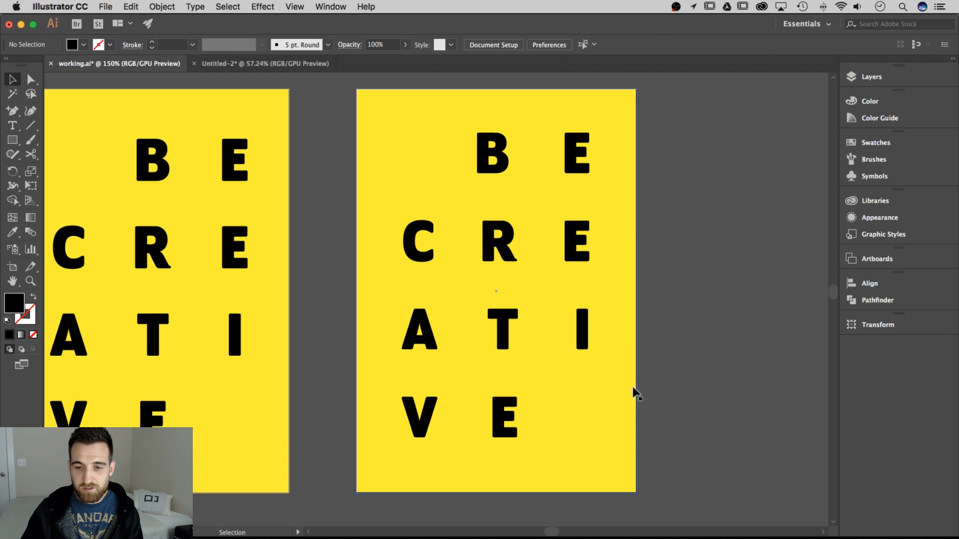
Centre the E, E and I of the third letter column horizontally, using the middle E as the key object
{"action": "scroll", "coordinate": [689, 269], "scroll_direction": "right", "scroll_amount": 1}
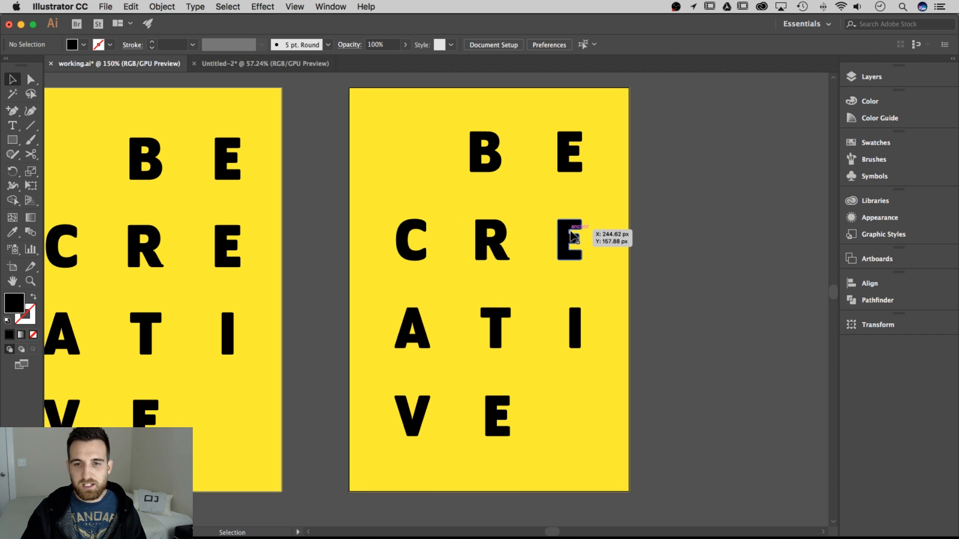
{"action": "left_click", "coordinate": [566, 164]}
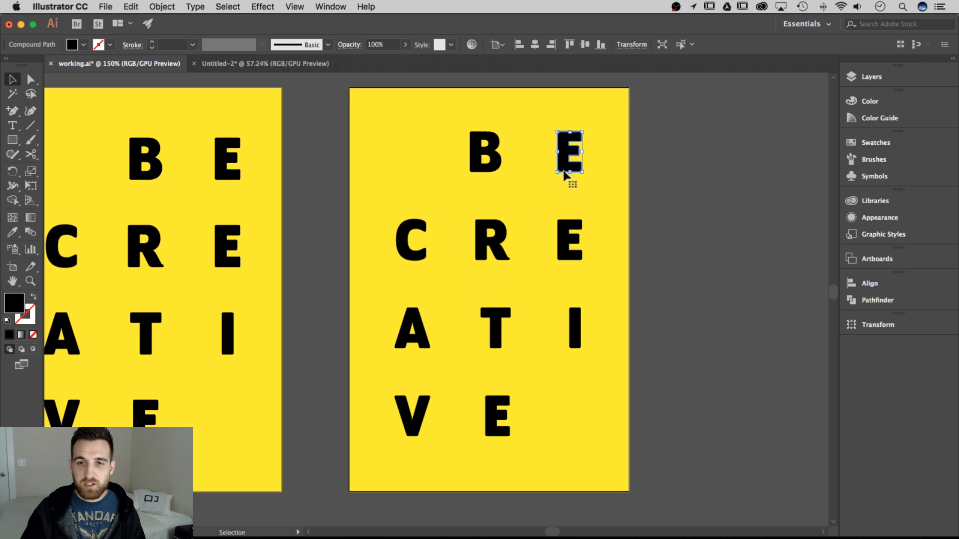
{"action": "left_click", "coordinate": [564, 238], "text": "shift"}
{"action": "left_click", "coordinate": [573, 327], "text": "shift"}
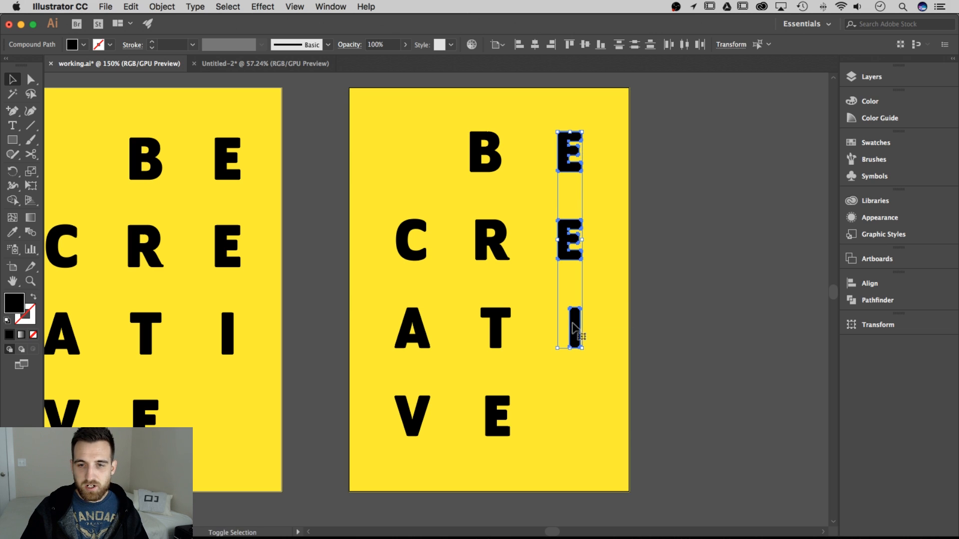
{"action": "left_click", "coordinate": [567, 234]}
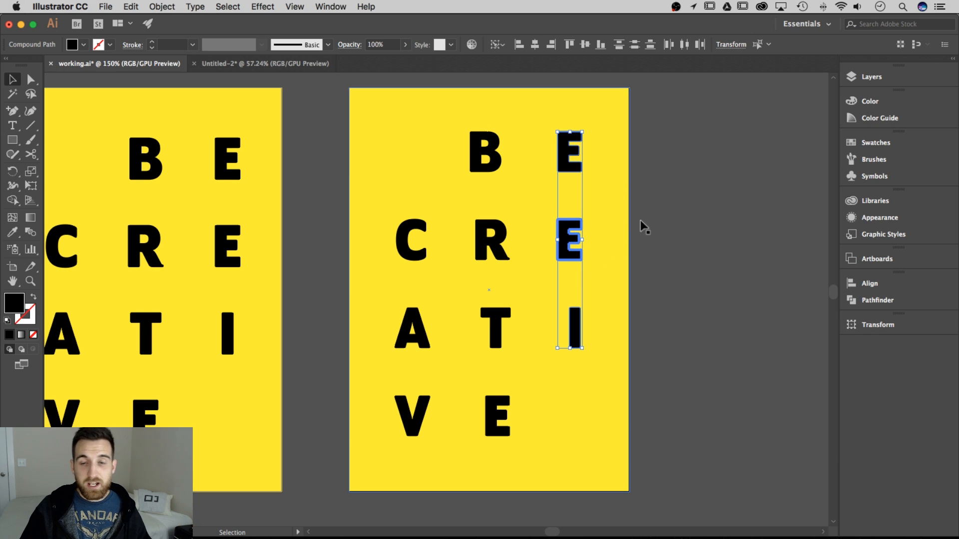
{"action": "left_click", "coordinate": [536, 46]}
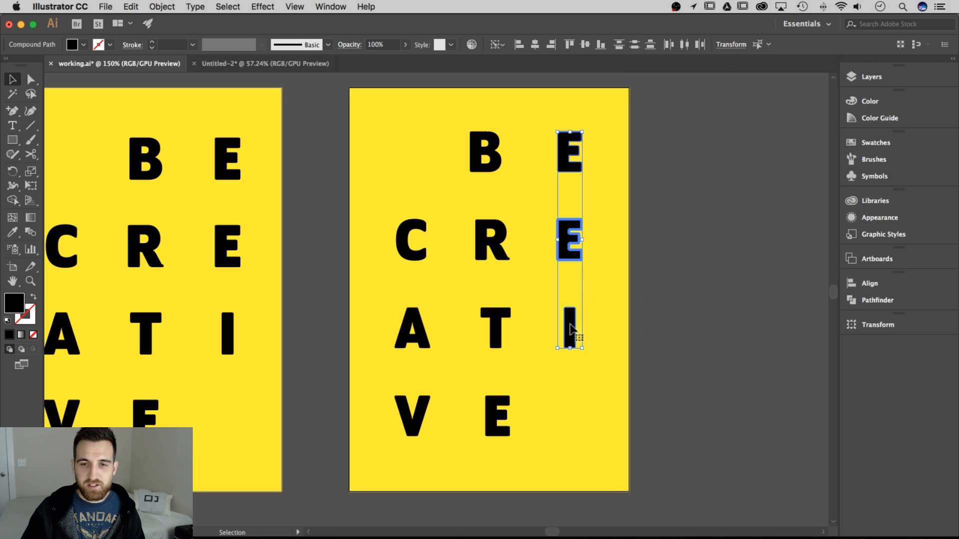
{"action": "left_click", "coordinate": [699, 211]}
Centre the B, R, T and E of the middle letter column horizontally, using the R as the key object
{"action": "left_click", "coordinate": [495, 162]}
{"action": "left_click", "coordinate": [491, 241], "text": "shift"}
{"action": "left_click", "coordinate": [495, 327], "text": "shift"}
{"action": "left_click", "coordinate": [497, 407], "text": "shift"}
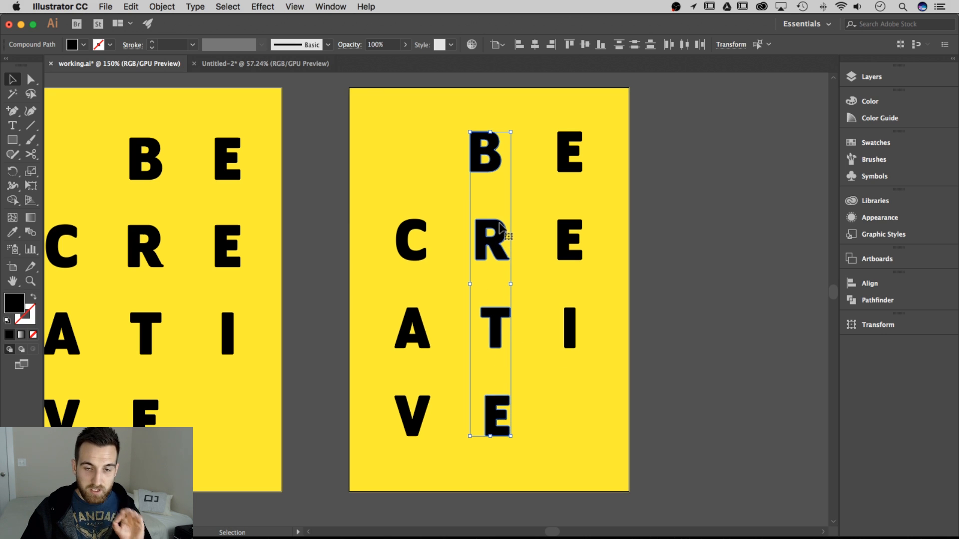
{"action": "left_click", "coordinate": [499, 224]}
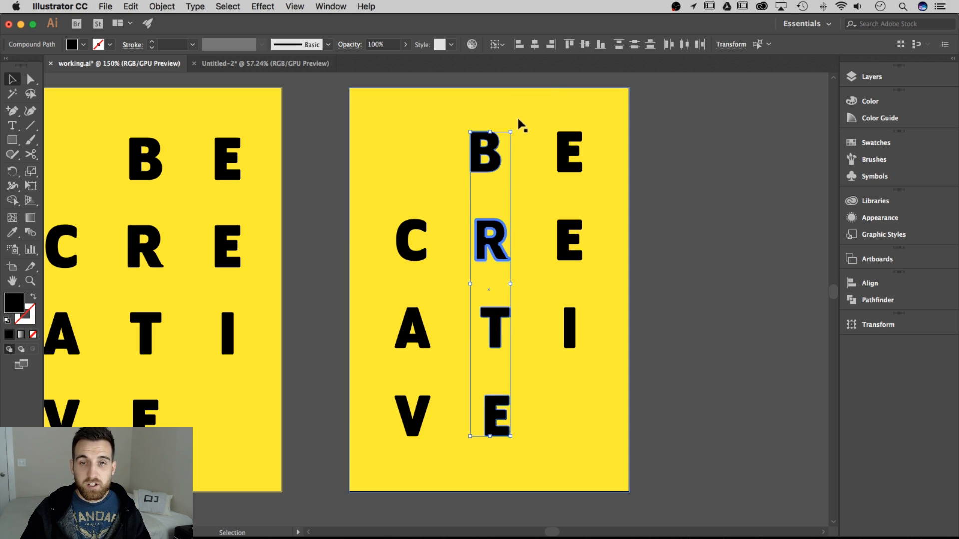
{"action": "left_click", "coordinate": [535, 45]}
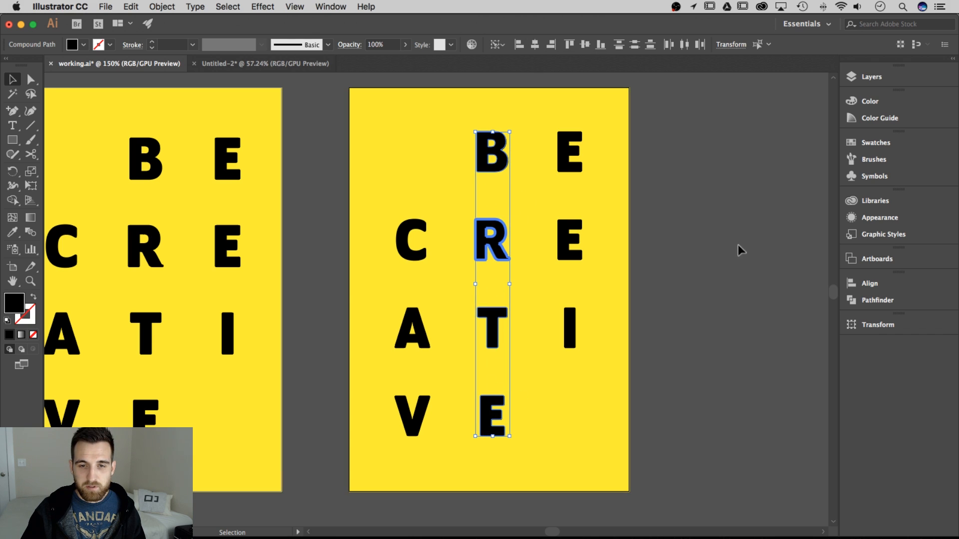
{"action": "left_click", "coordinate": [702, 250]}
Centre the C, A and V of the first letter column horizontally, using the C as the key object
{"action": "left_click", "coordinate": [407, 247]}
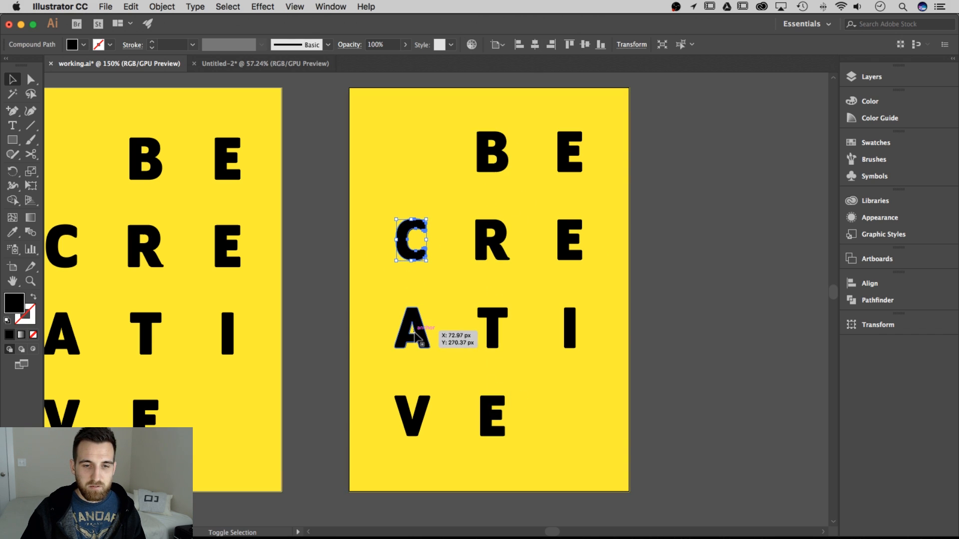
{"action": "left_click", "coordinate": [419, 332], "text": "shift"}
{"action": "left_click", "coordinate": [424, 410], "text": "shift"}
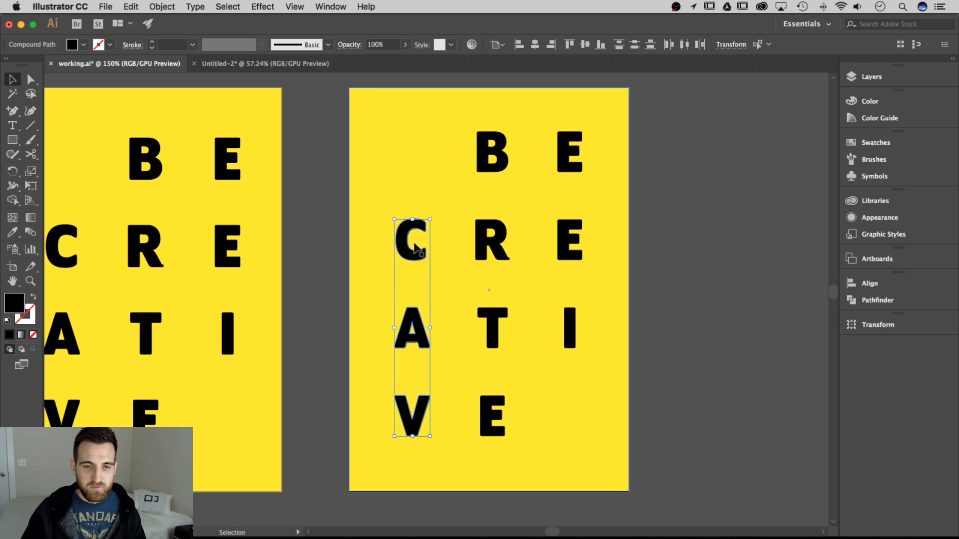
{"action": "left_click", "coordinate": [405, 248]}
{"action": "left_click", "coordinate": [535, 44]}
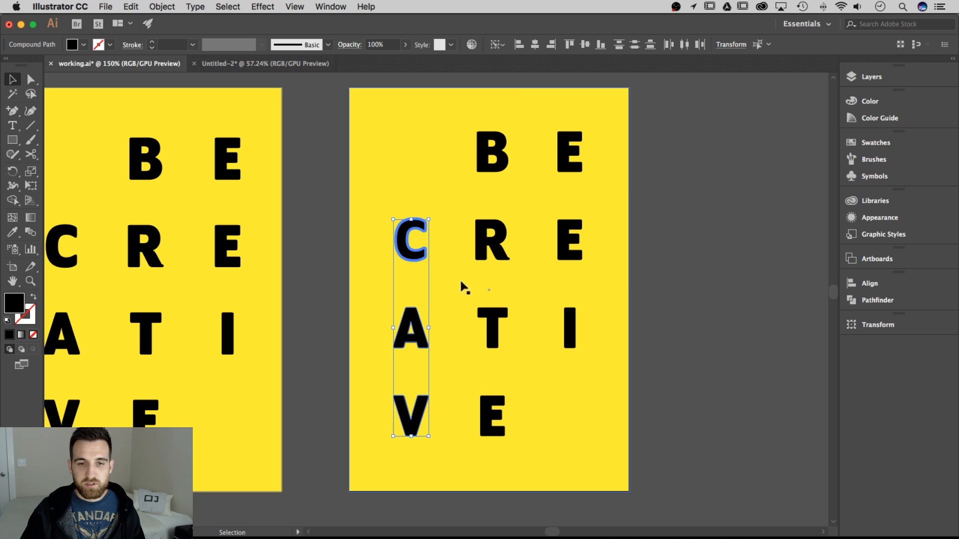
{"action": "left_click", "coordinate": [768, 271]}
{"action": "scroll", "coordinate": [722, 434], "scroll_direction": "left", "scroll_amount": 1}
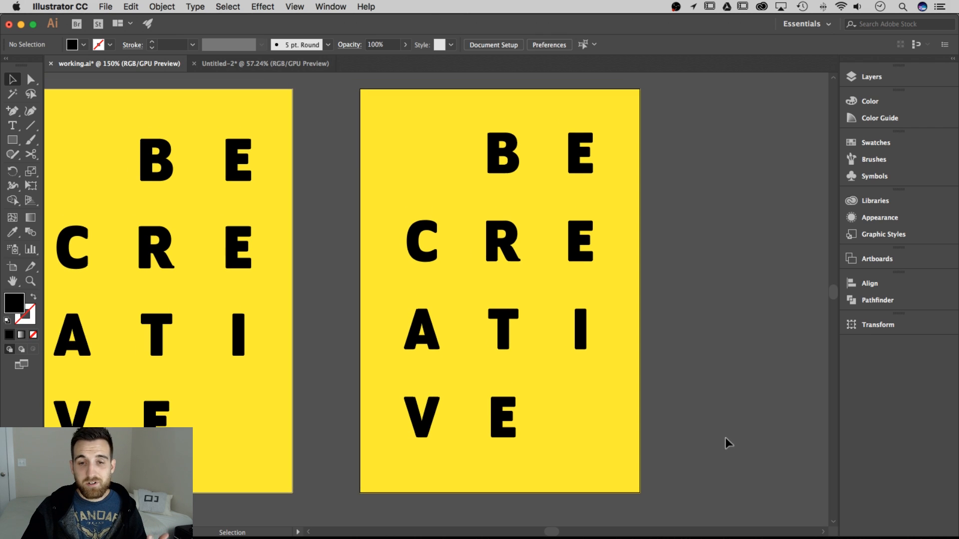
Group all the outlined letters, leaving the yellow background out of the group
{"action": "key", "text": "super+a"}
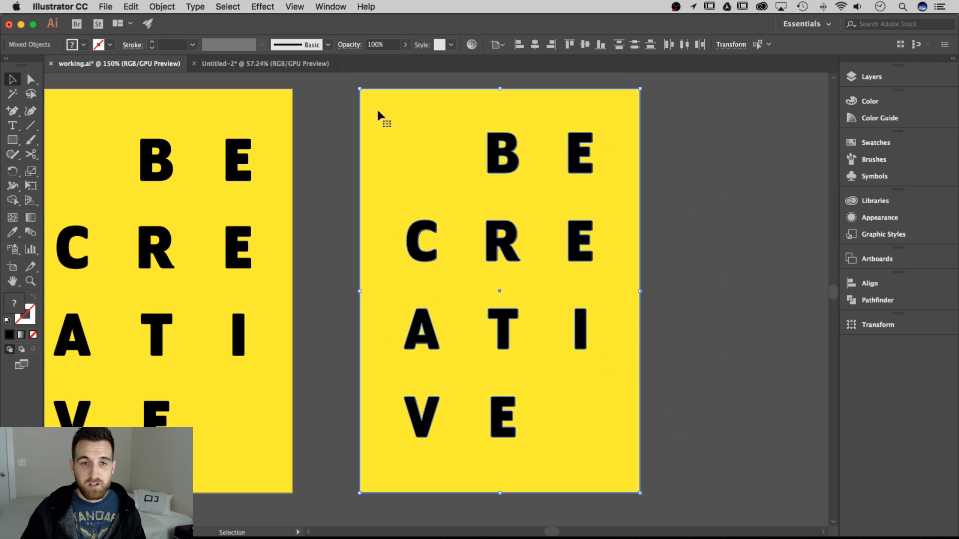
{"action": "left_click", "coordinate": [406, 109], "text": "shift"}
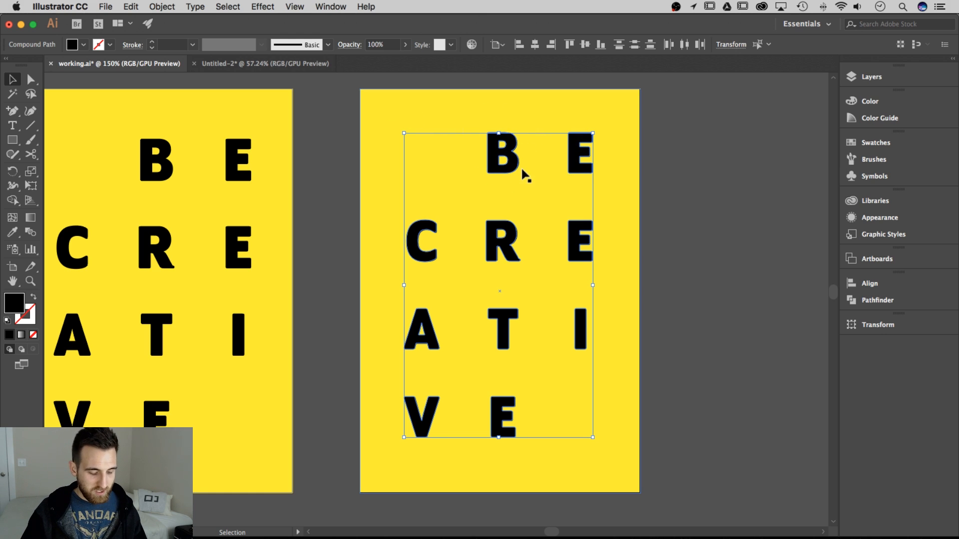
{"action": "key", "text": "a"}
{"action": "key", "text": "v"}
{"action": "left_click", "coordinate": [694, 160]}
{"action": "left_click_drag", "start_coordinate": [577, 151], "coordinate": [599, 147]}
{"action": "key", "text": "super+z"}
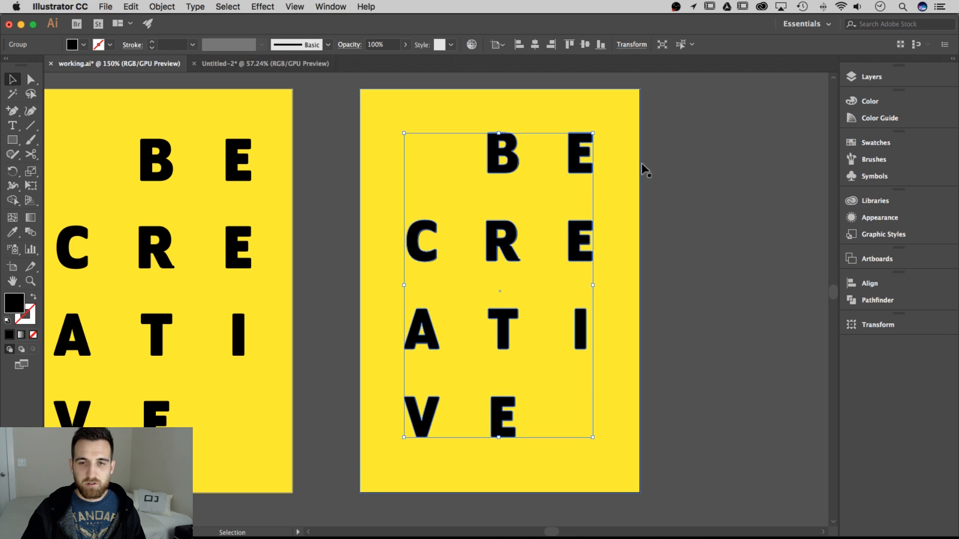
Centre the letter group horizontally and vertically on the yellow background, using the background as the key object
{"action": "left_click", "coordinate": [624, 103], "text": "shift"}
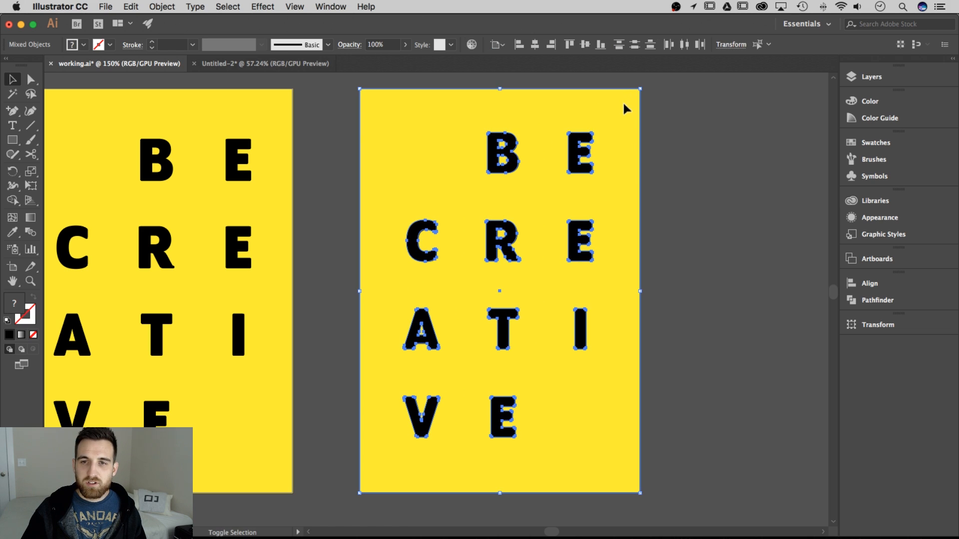
{"action": "left_click", "coordinate": [621, 105]}
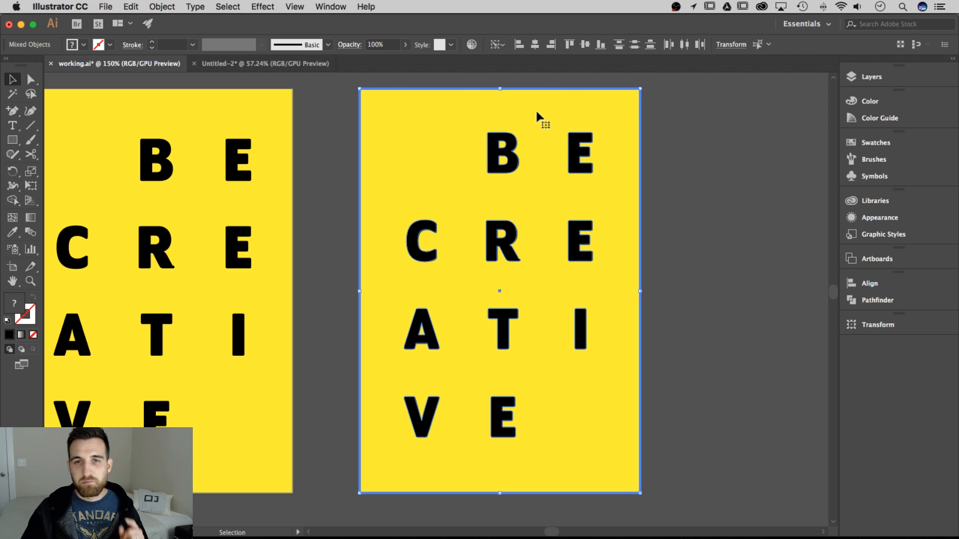
{"action": "left_click", "coordinate": [535, 45]}
{"action": "left_click", "coordinate": [585, 45]}
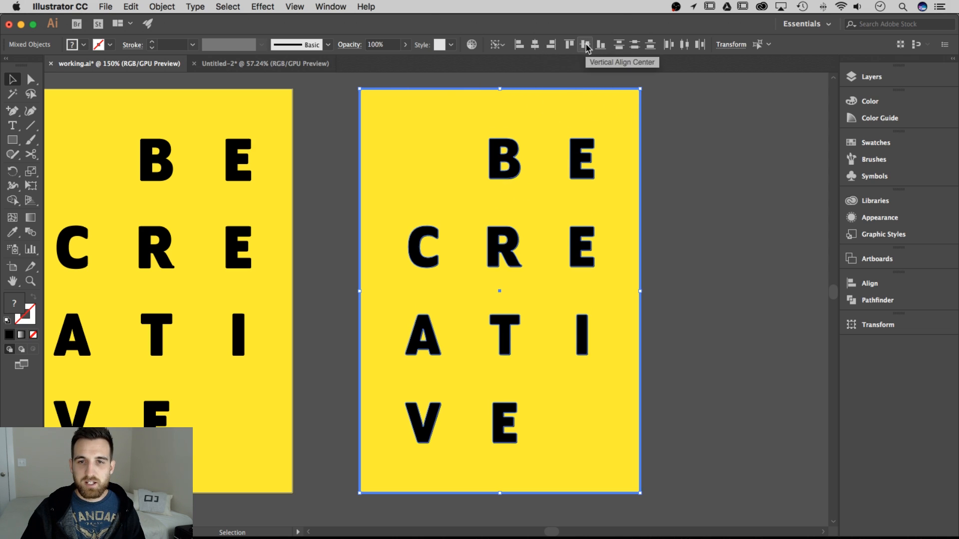
{"action": "left_click", "coordinate": [697, 131]}
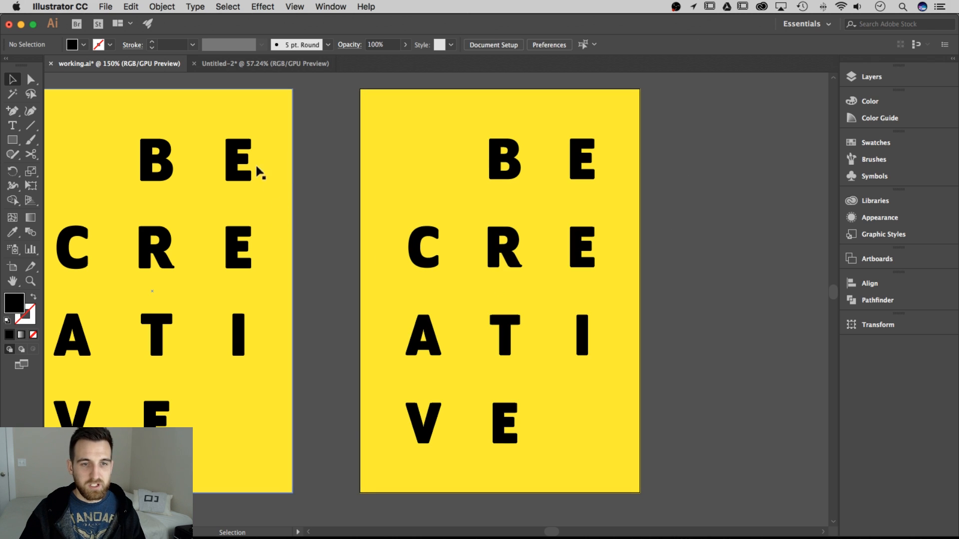
{"action": "key", "text": "space"}
{"action": "left_click_drag", "start_coordinate": [313, 171], "coordinate": [417, 176]}
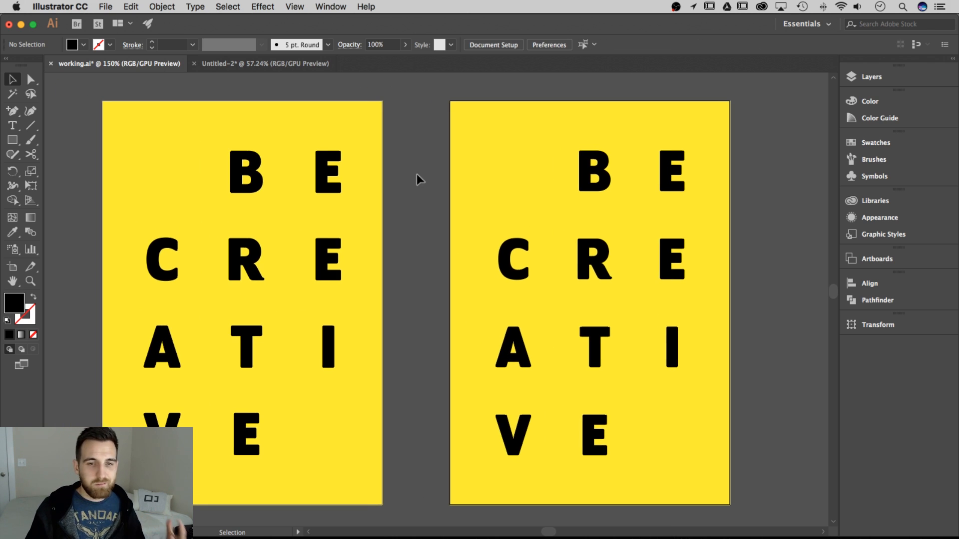